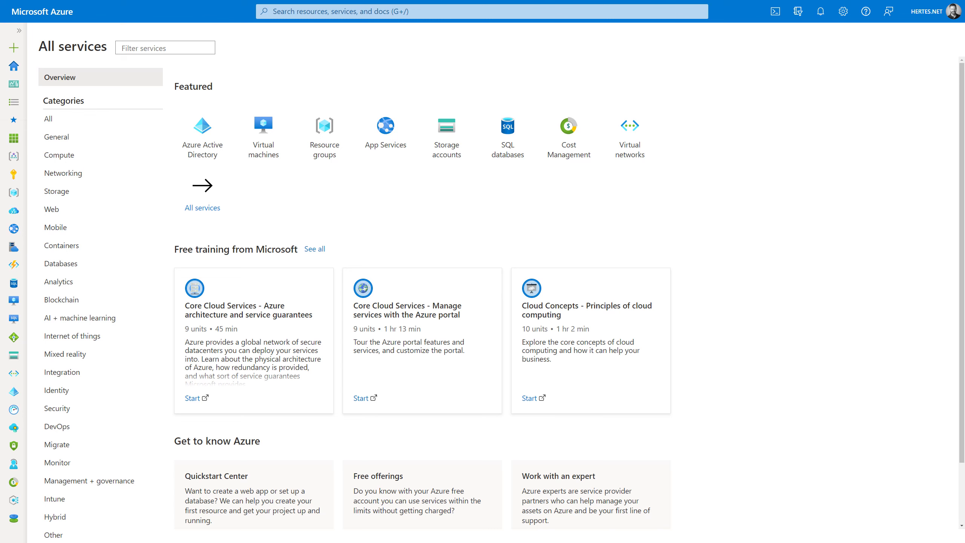
- Search the Marketplace for 'azure virtual desktop', then go to the Resource groups list
left_click(25, 52)
type("a")
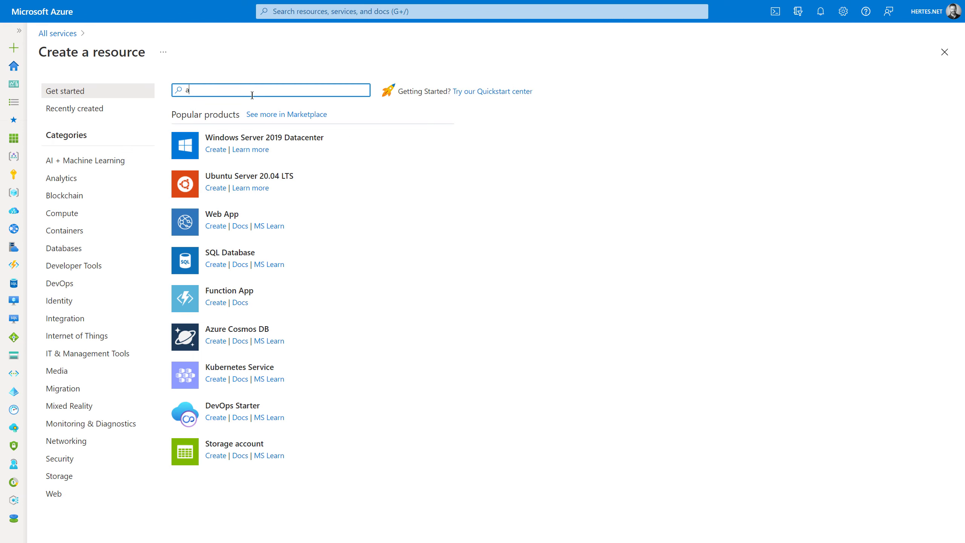
type("zure virtual")
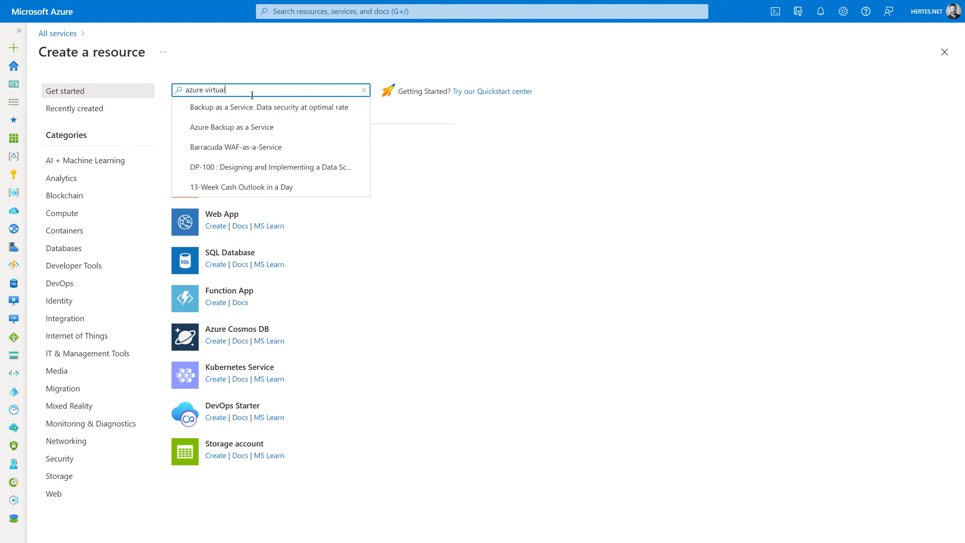
type(" desktop")
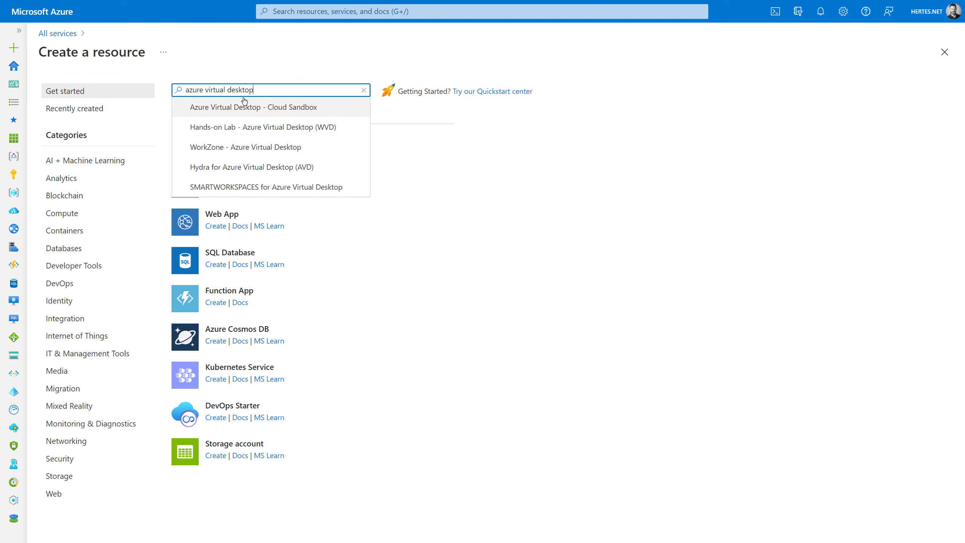
key("Return")
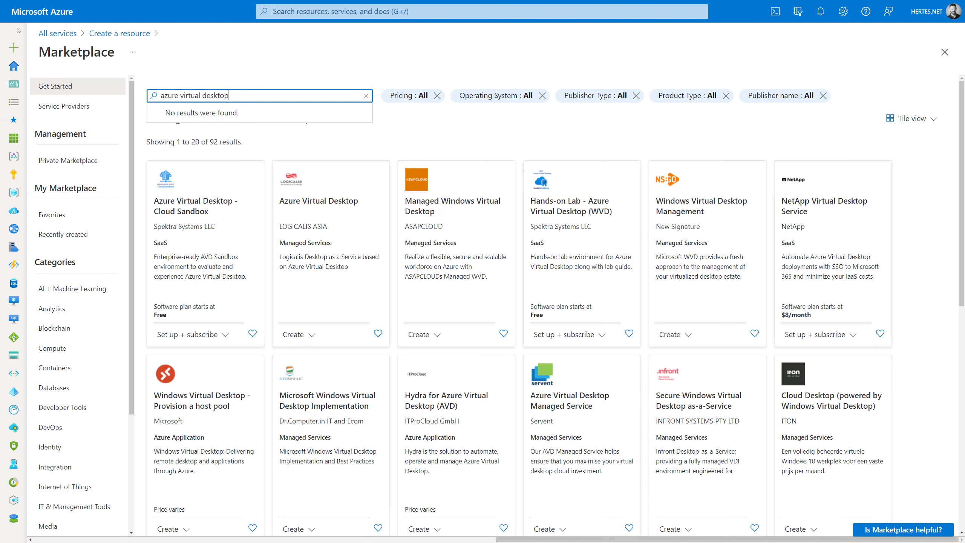
left_click(14, 193)
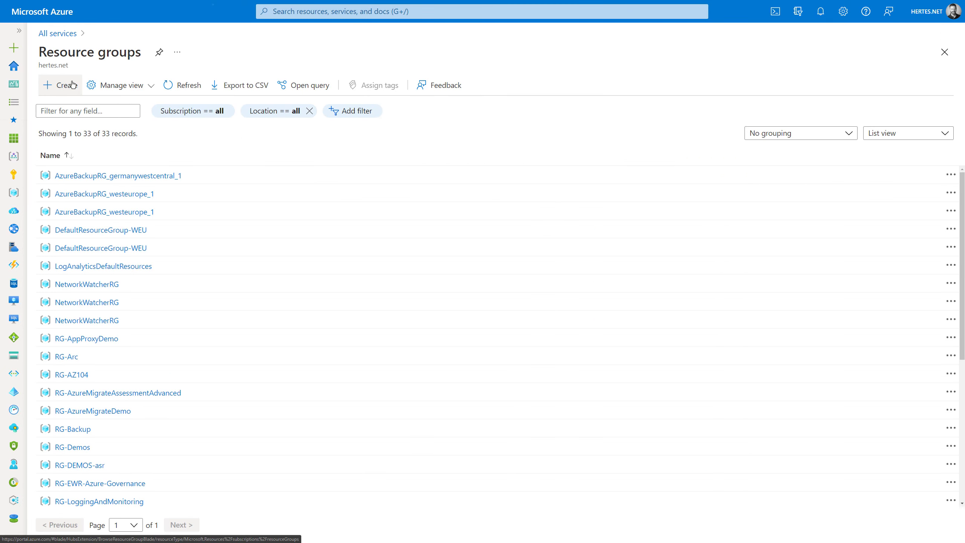
- Create and validate resource group RG-AVD-Demo in region (Europe) West Europe
left_click(63, 85)
left_click(257, 196)
type("RG")
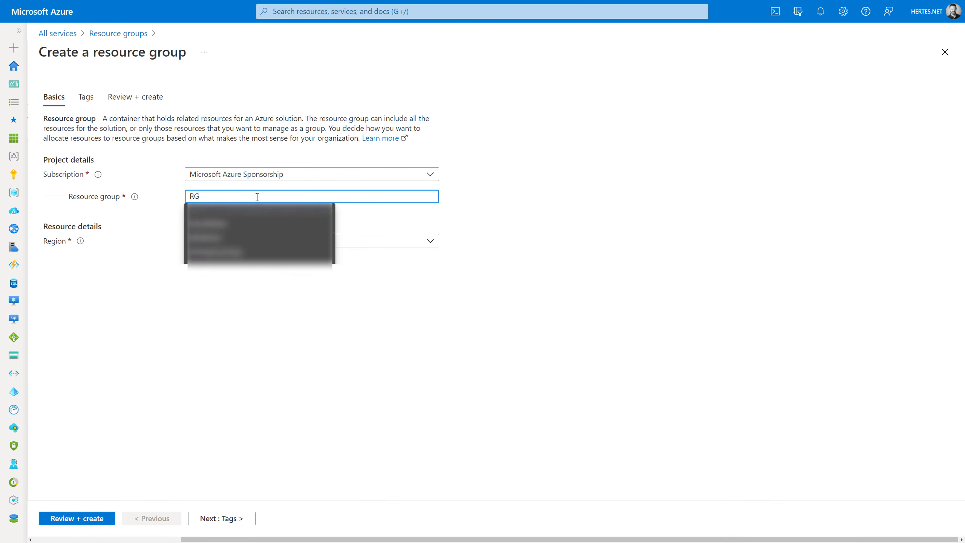
type("-AVD")
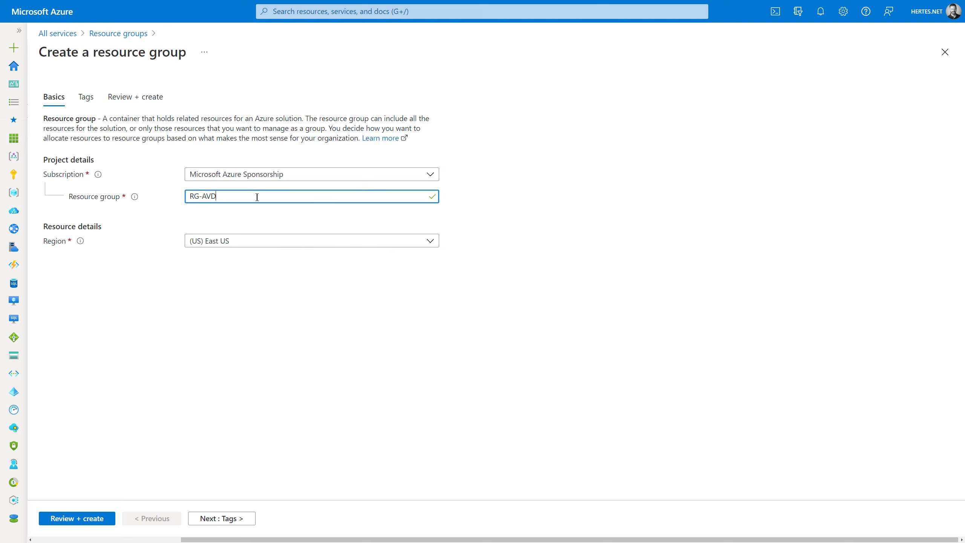
type("-Demo")
left_click(264, 240)
type("west")
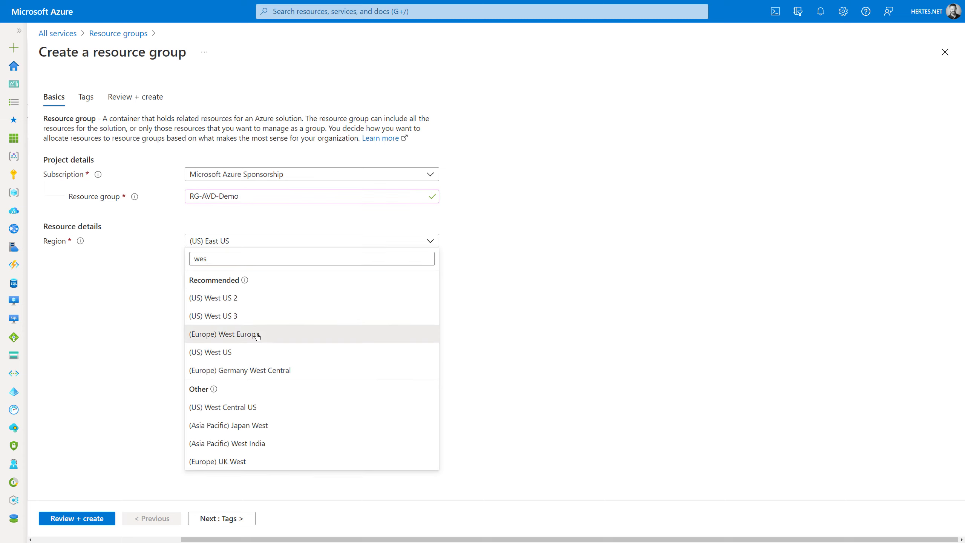
left_click(255, 335)
left_click(76, 518)
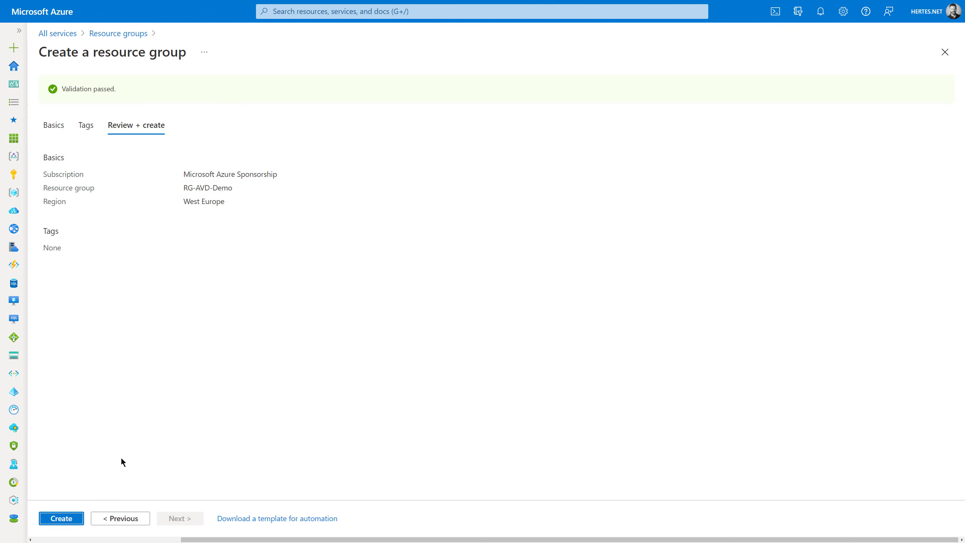
left_click(61, 518)
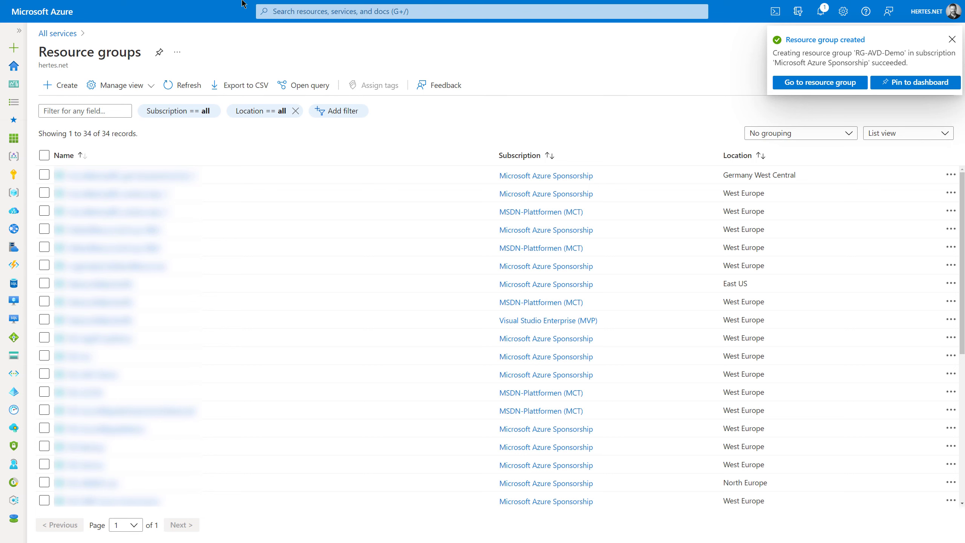
left_click(309, 11)
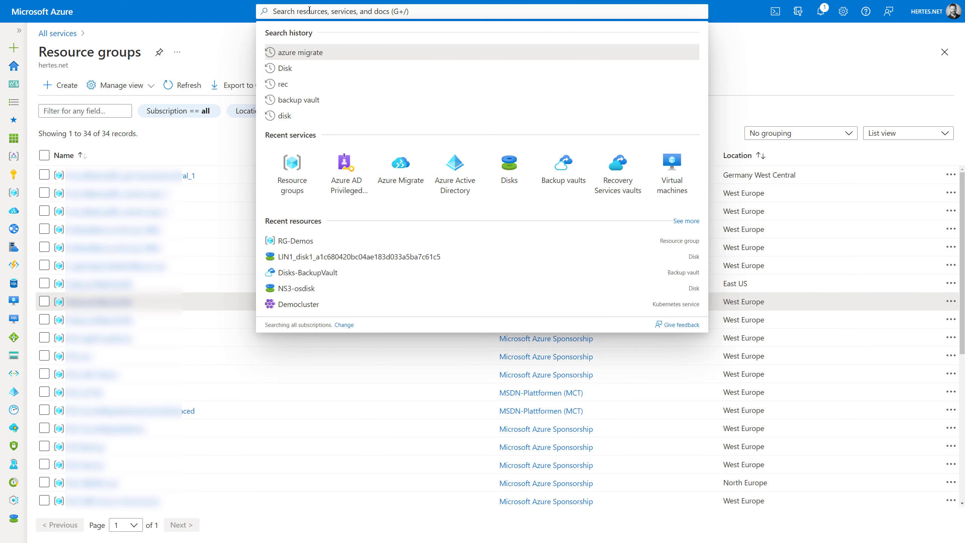
- Open Azure Virtual Desktop from the portal search and begin creating a host pool
type("azure virtual d")
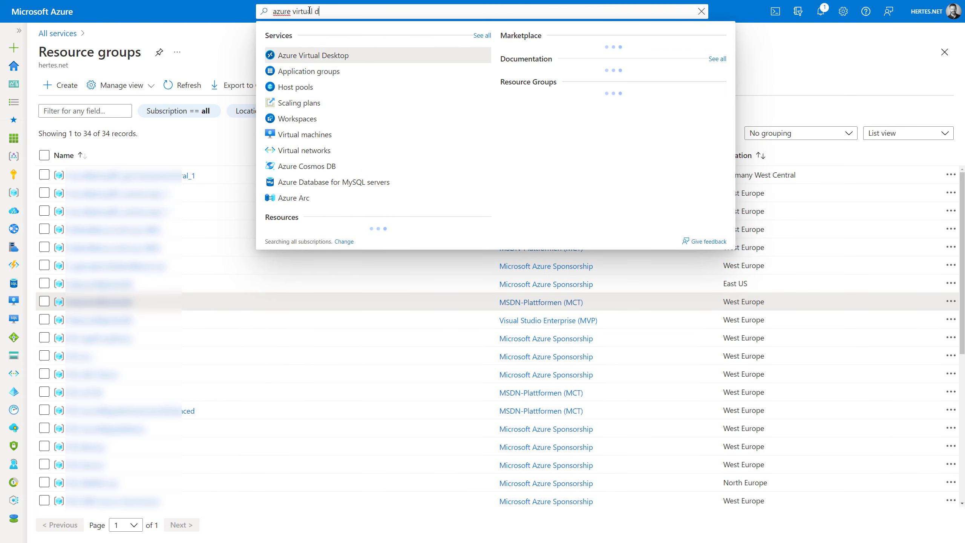
type("e")
left_click(309, 55)
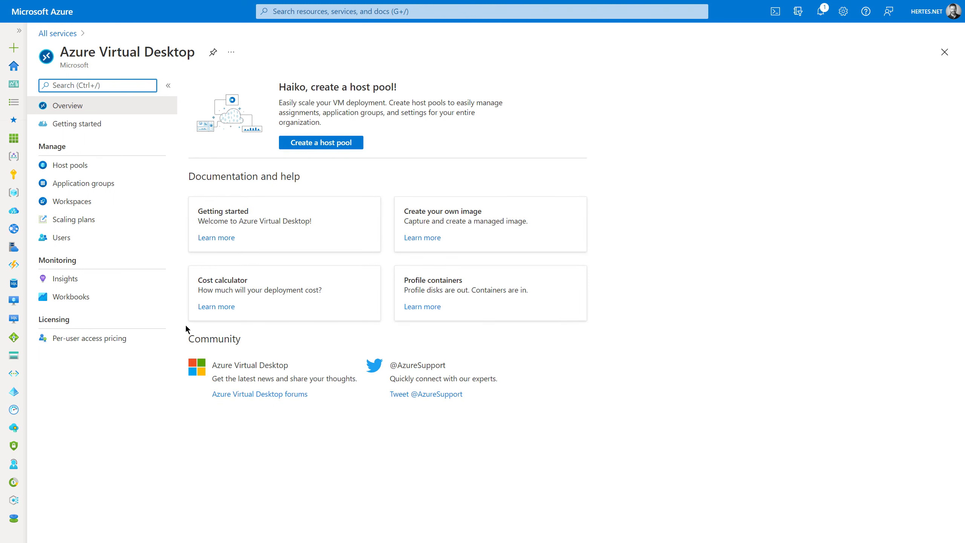
left_click(329, 147)
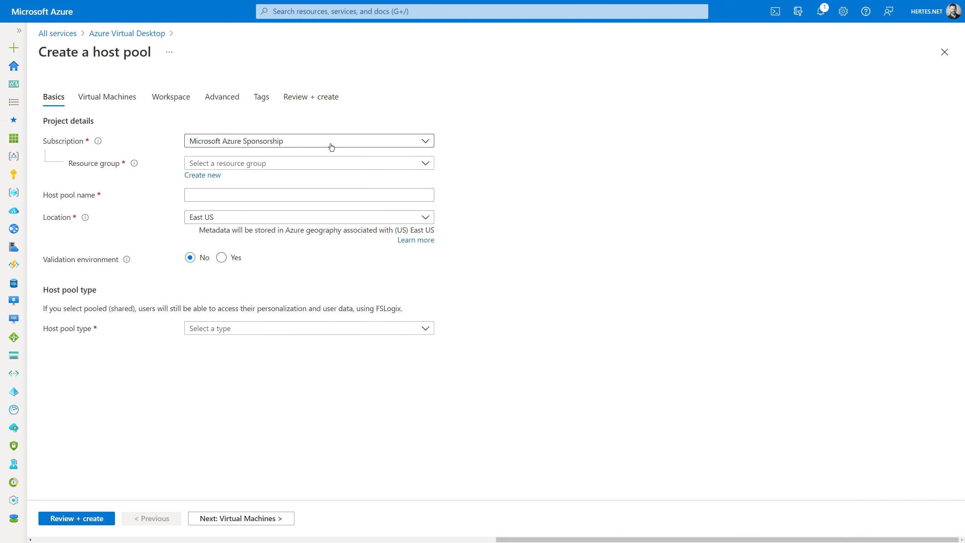
- Name the host pool Demo-Pool1, in resource group RG-AVD-Demo, located in West Europe
left_click(254, 163)
left_click(235, 331)
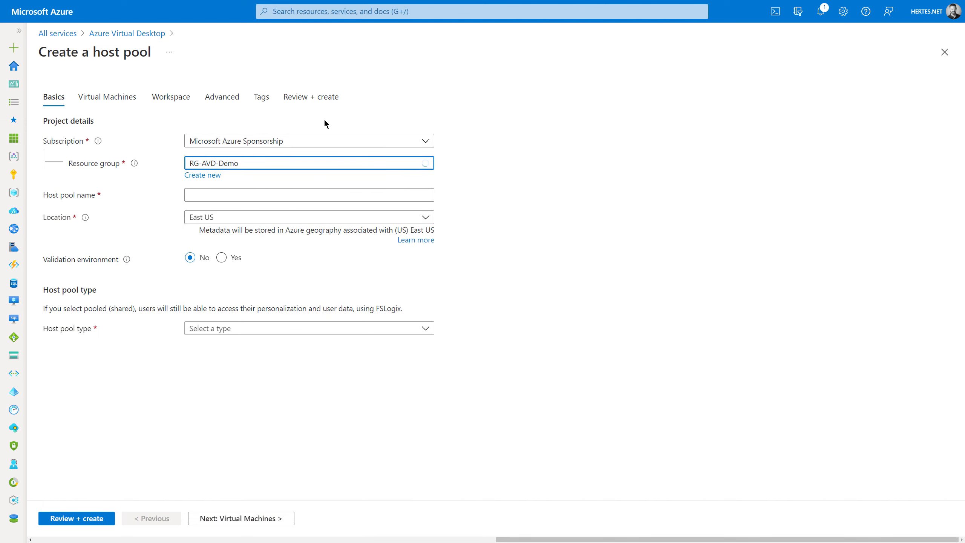
left_click(192, 196)
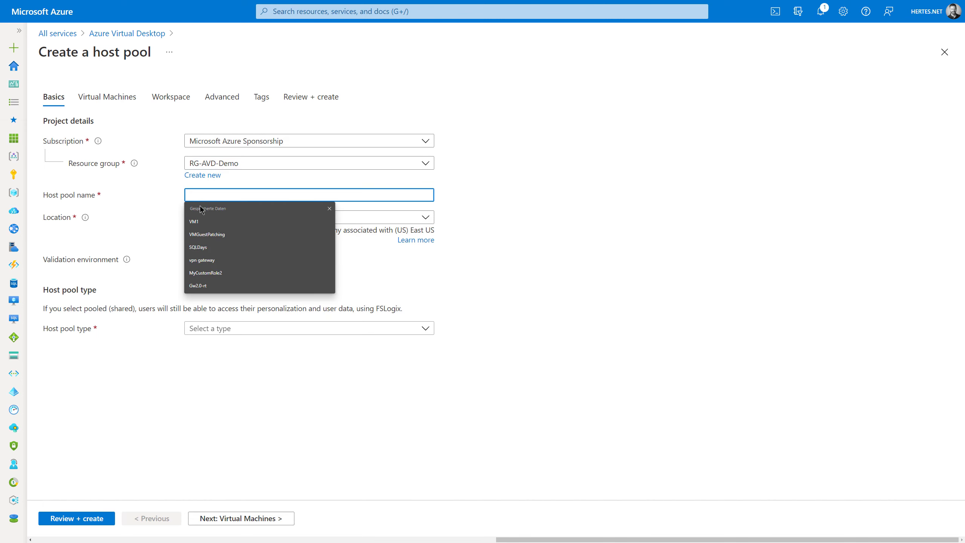
type("Demo-Pool1")
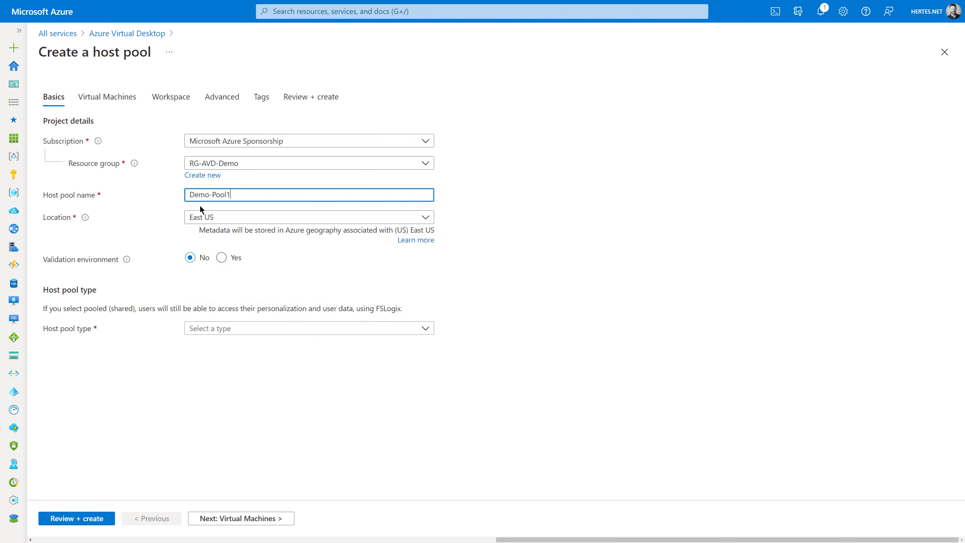
left_click(205, 217)
type("wes")
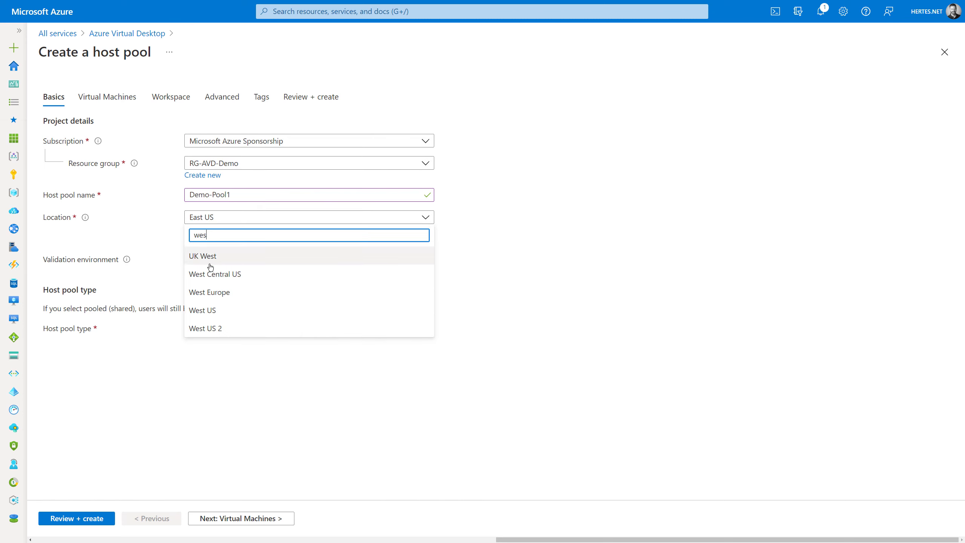
left_click(217, 291)
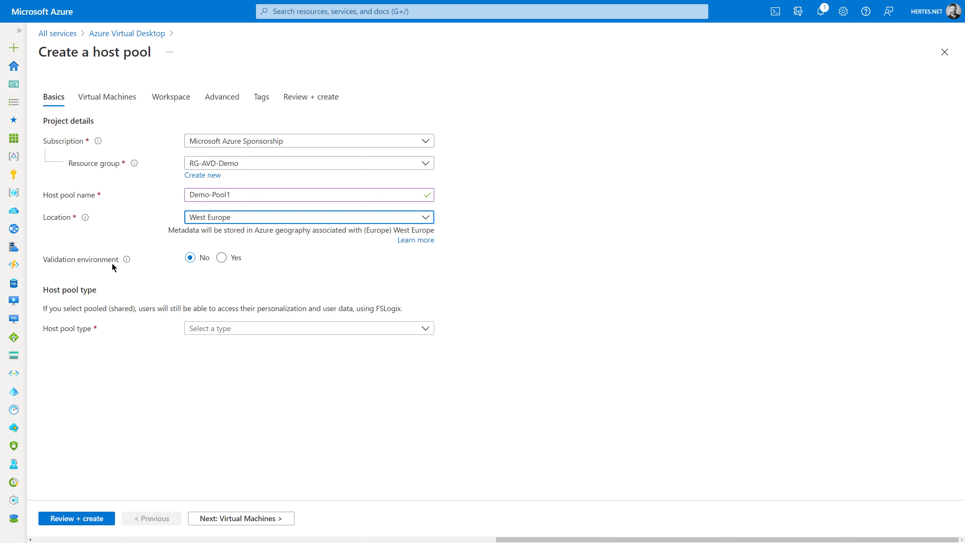
mouse_move(126, 264)
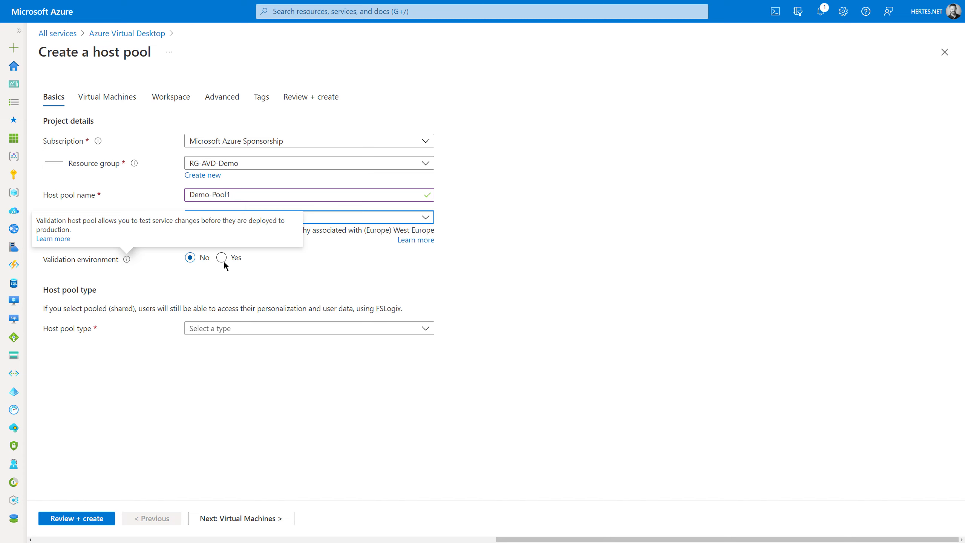
left_click(260, 329)
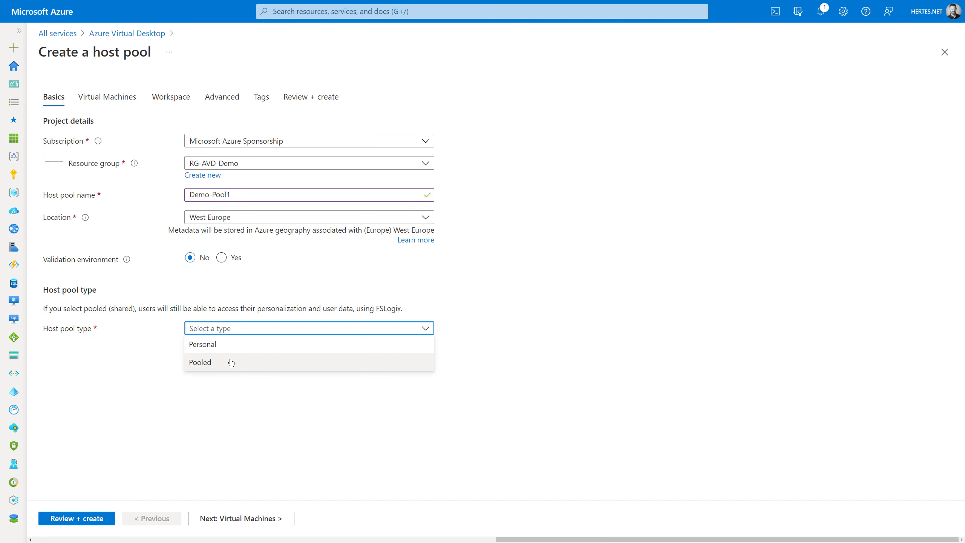
- Make the pool Pooled with Breadth-first load balancing and a max session limit of 2
left_click(232, 363)
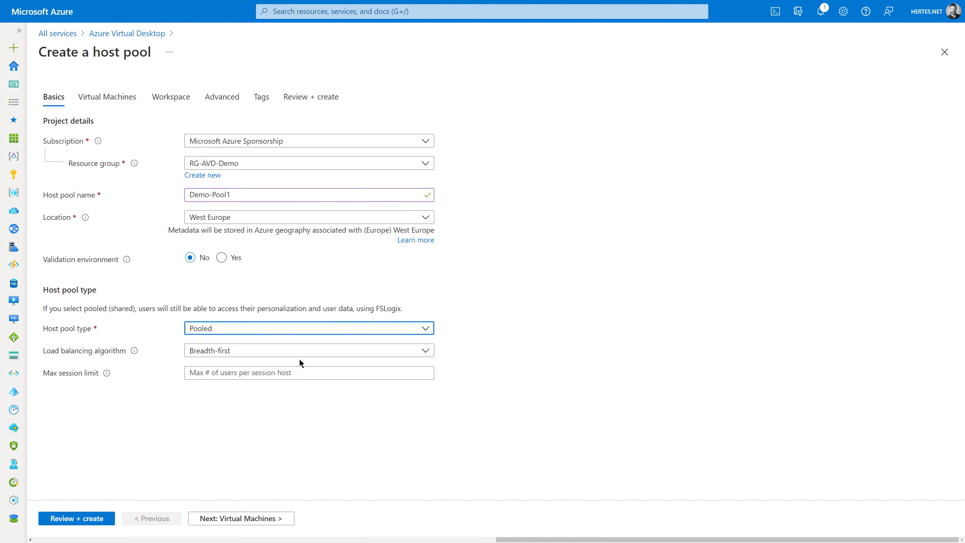
left_click(235, 351)
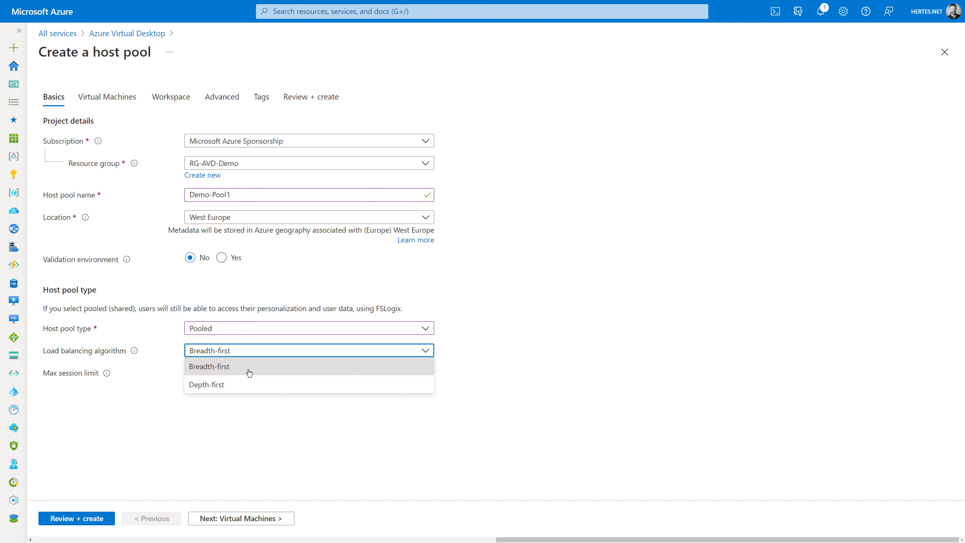
left_click(249, 373)
left_click(243, 374)
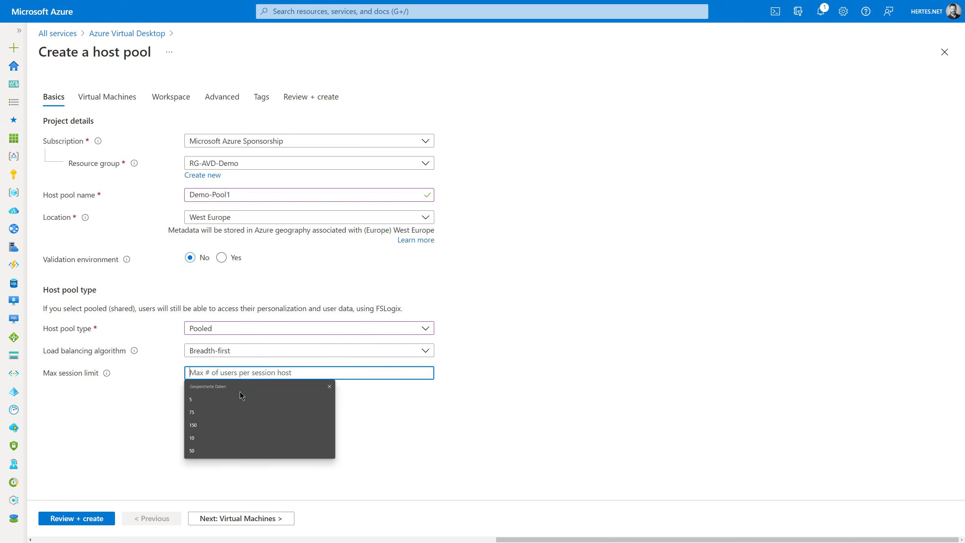
left_click(725, 409)
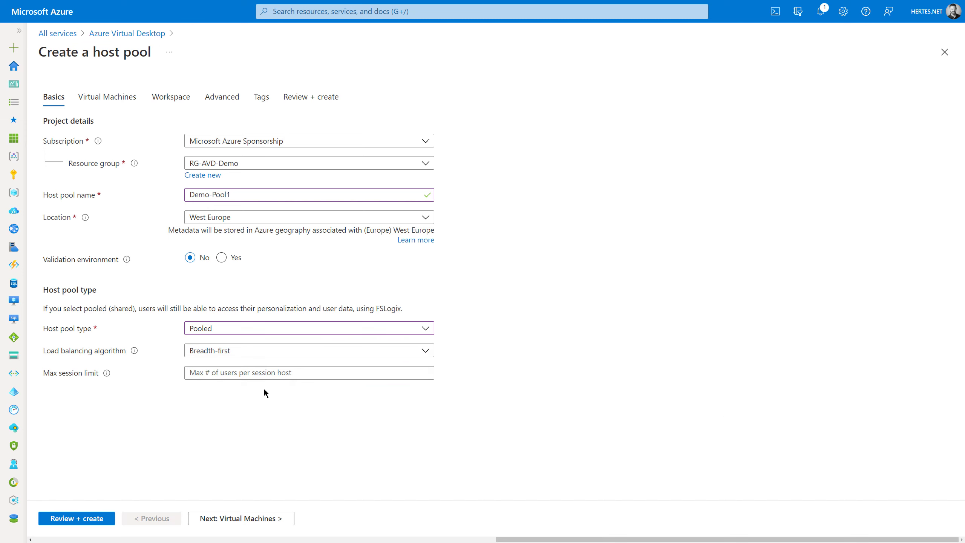
left_click(209, 371)
type("2")
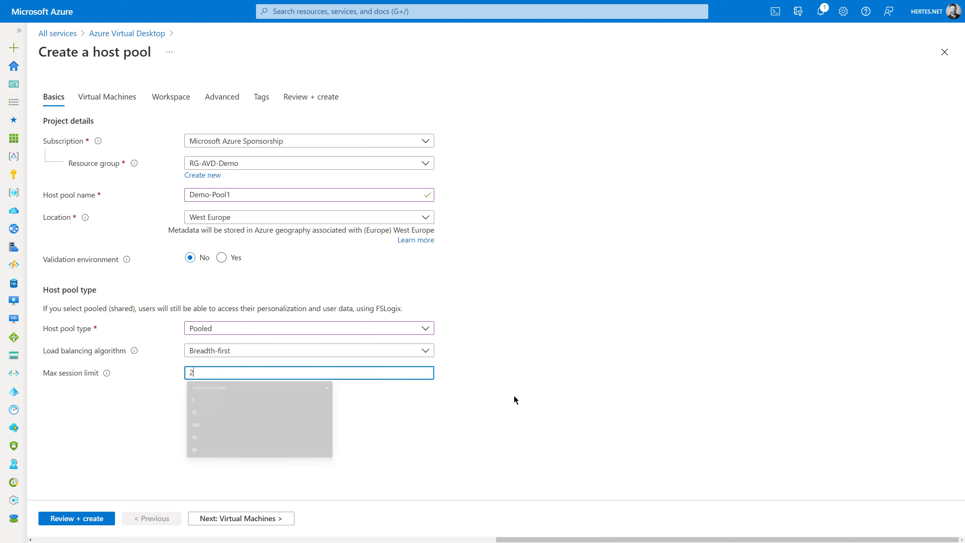
left_click(703, 364)
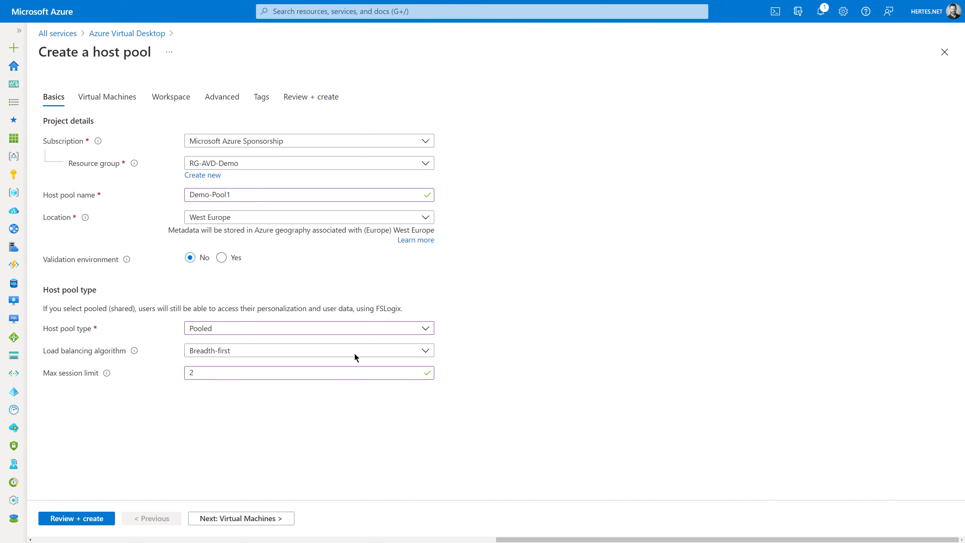
left_click(231, 374)
key("BackSpace")
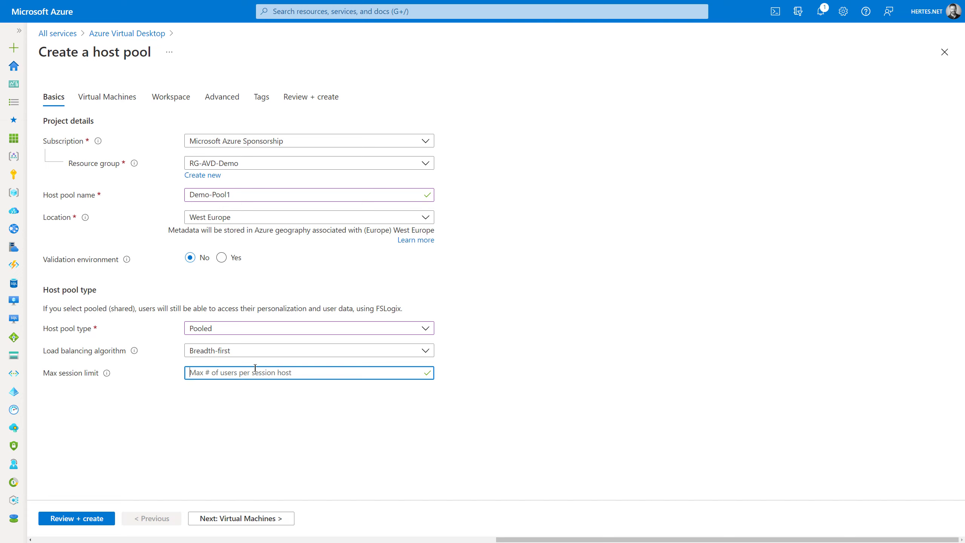
type("2")
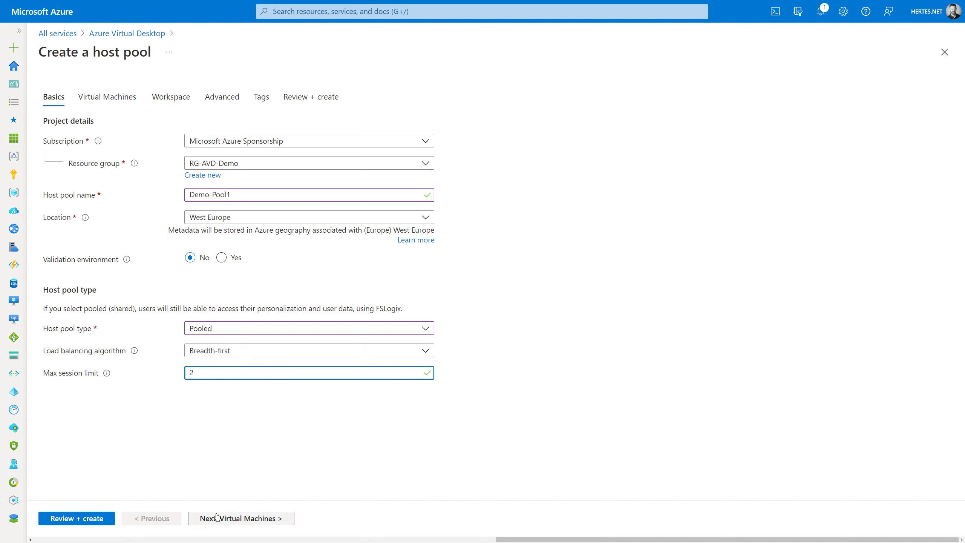
- Choose to add virtual machines and enter demo-pool1 as the session host name prefix
left_click(217, 517)
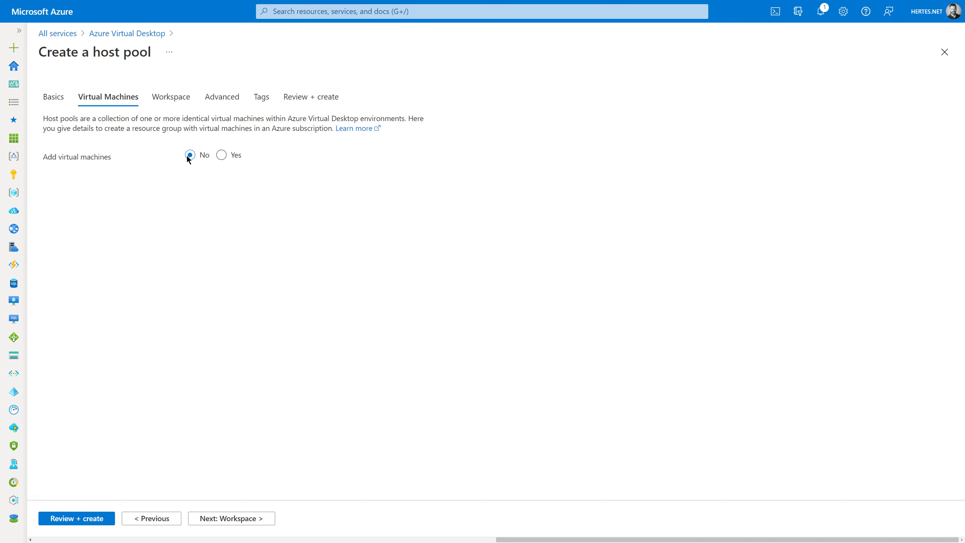
left_click(221, 155)
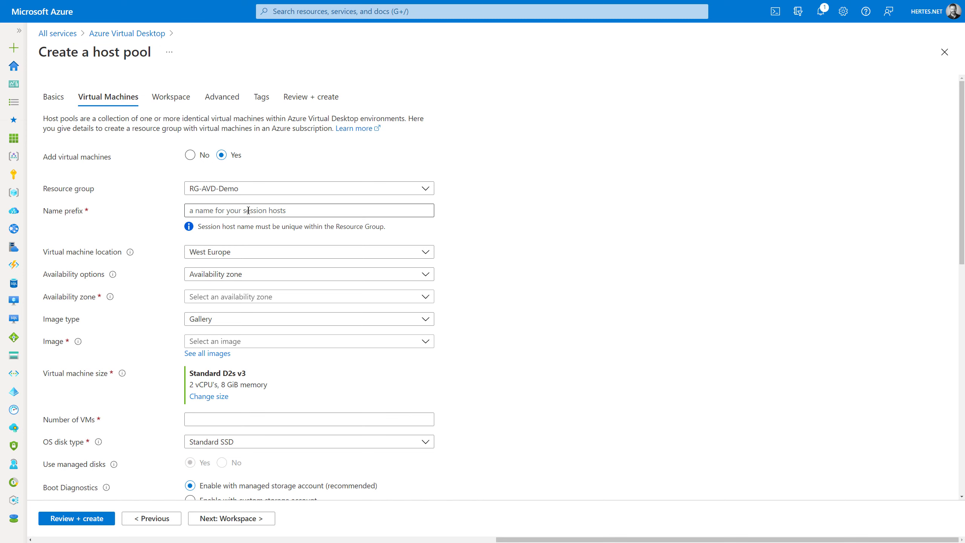
left_click(288, 216)
type("ho")
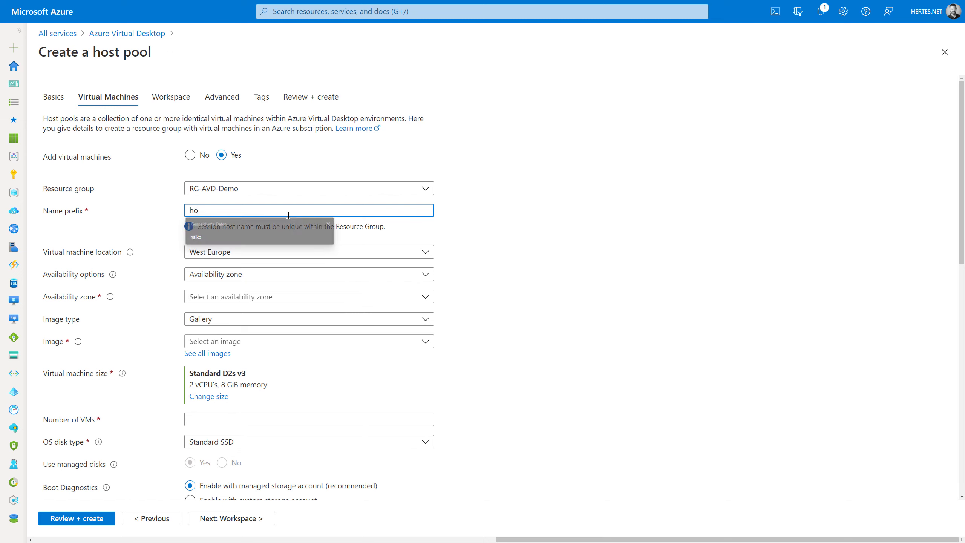
key("BackSpace")
key("BackSpace")
type("demo-ppol1")
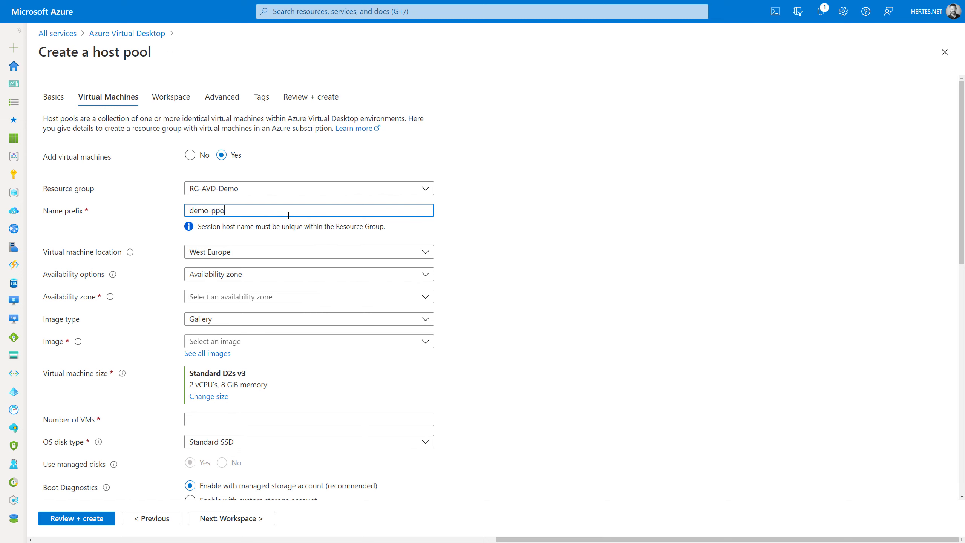
key("BackSpace")
key("BackSpace")
key("BackSpace")
key("BackSpace")
type("ool1-")
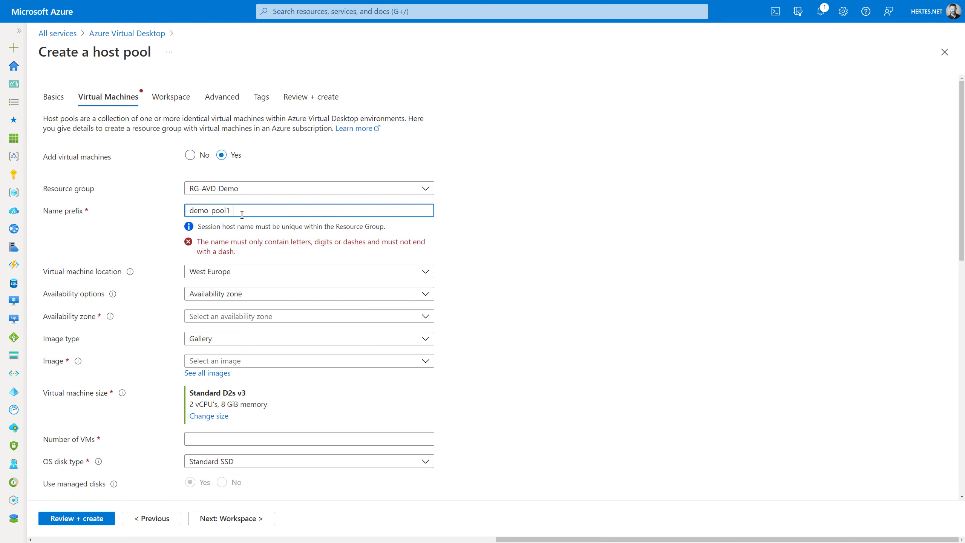
key("BackSpace")
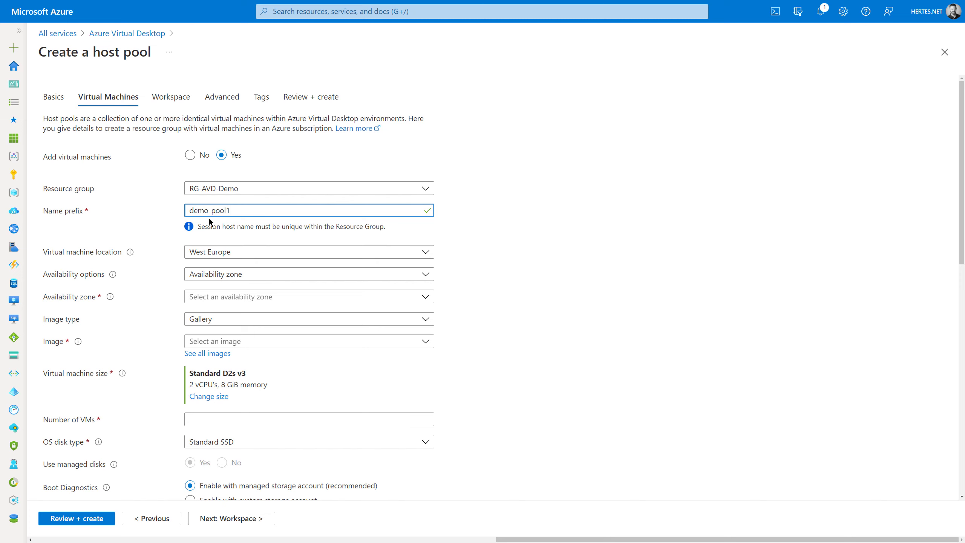
type("-vm")
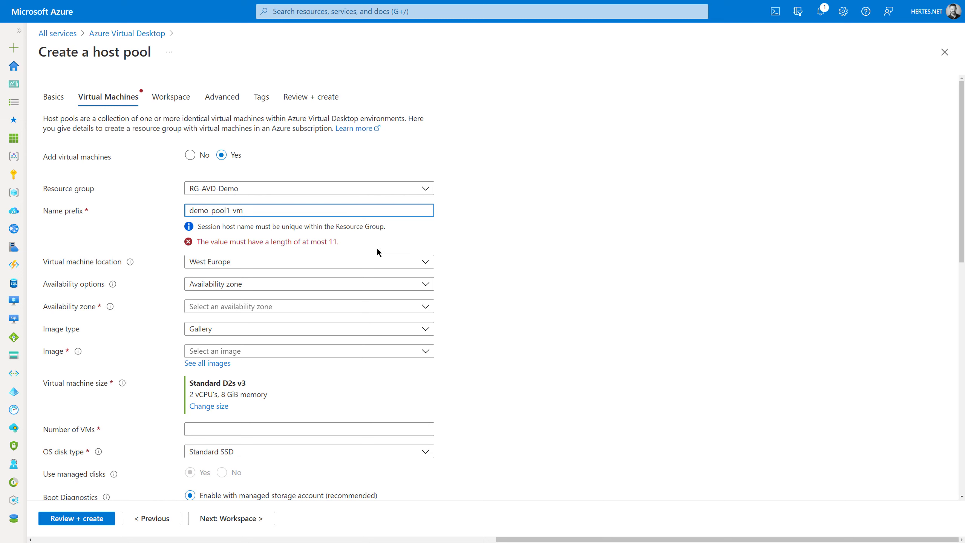
key("BackSpace")
key("BackSpace")
key("BackSpace")
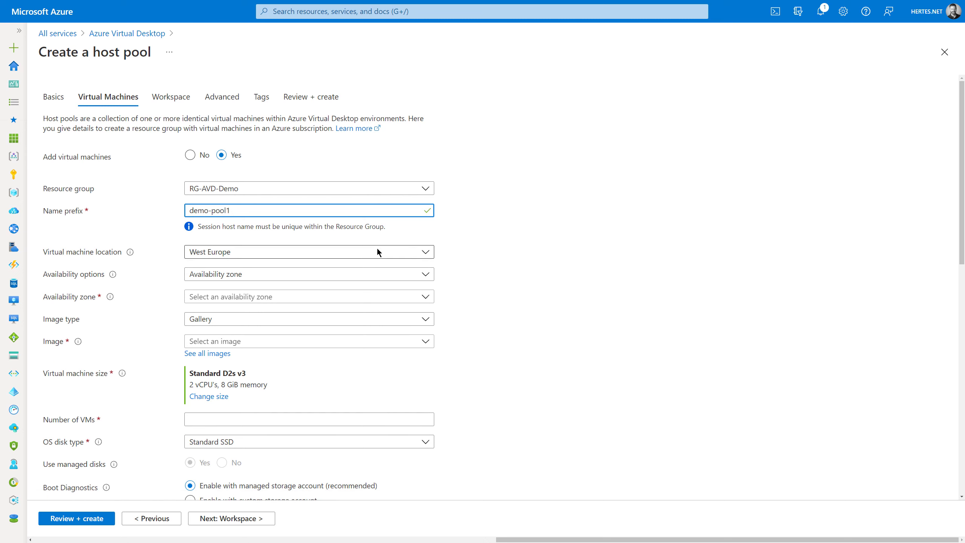
- Try the availability set and availability zone 1 redundancy options
left_click(224, 276)
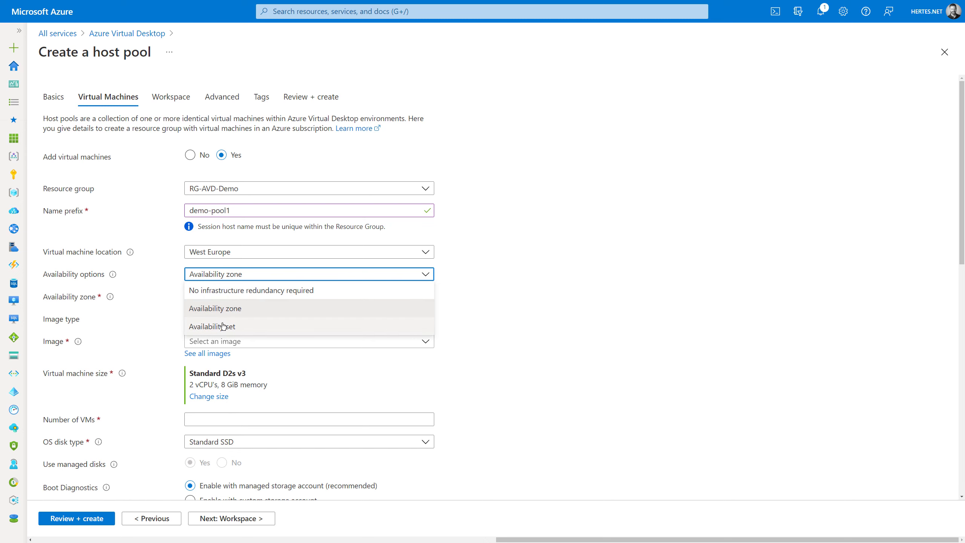
left_click(224, 326)
left_click(233, 296)
left_click(233, 291)
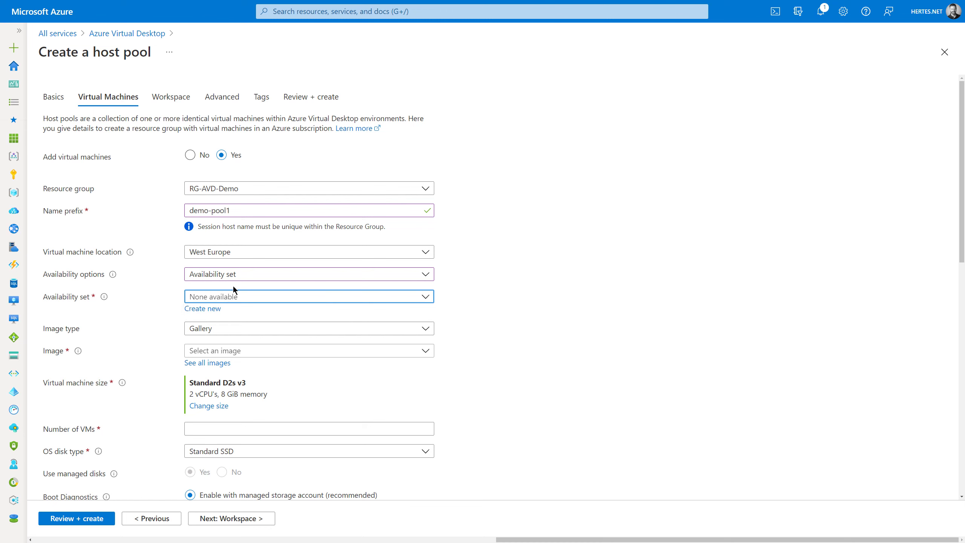
left_click(245, 274)
left_click(238, 290)
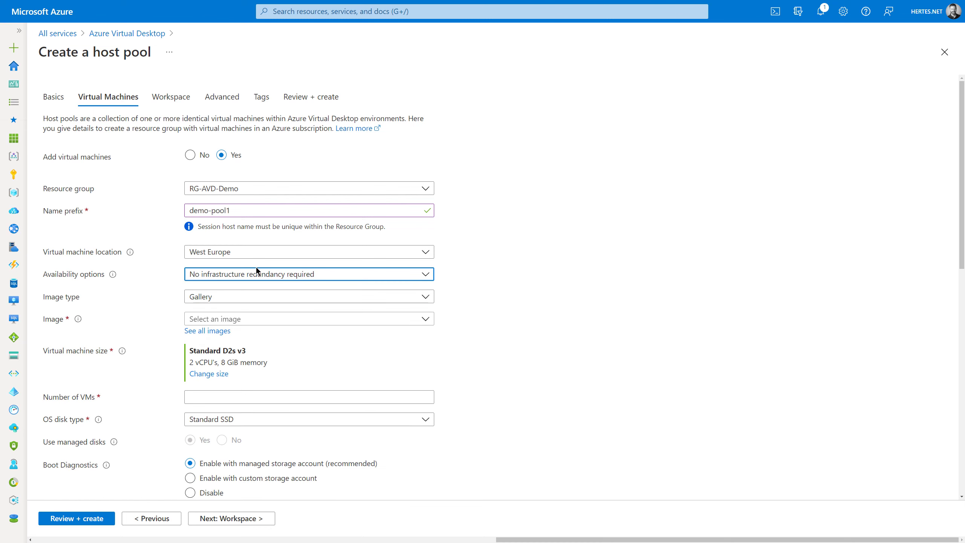
left_click(257, 271)
left_click(219, 308)
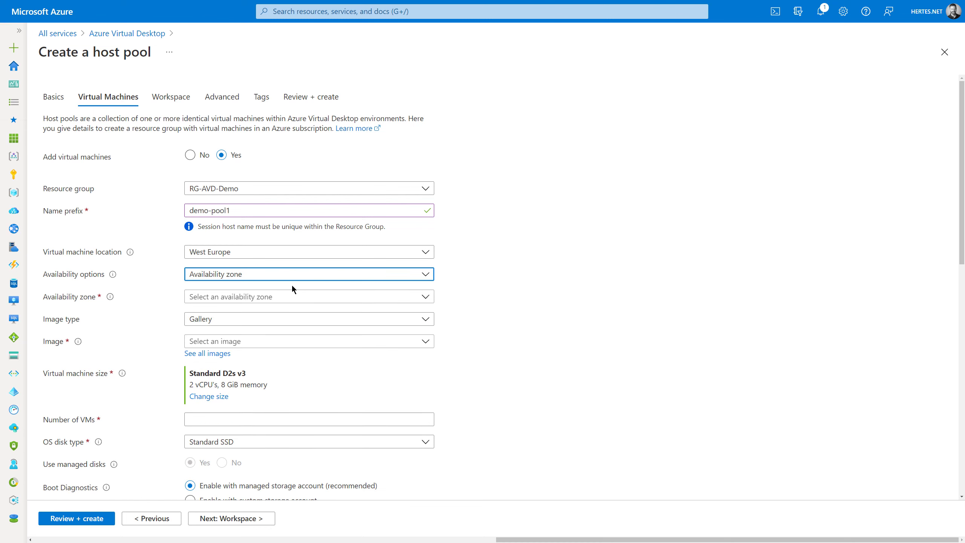
left_click(224, 303)
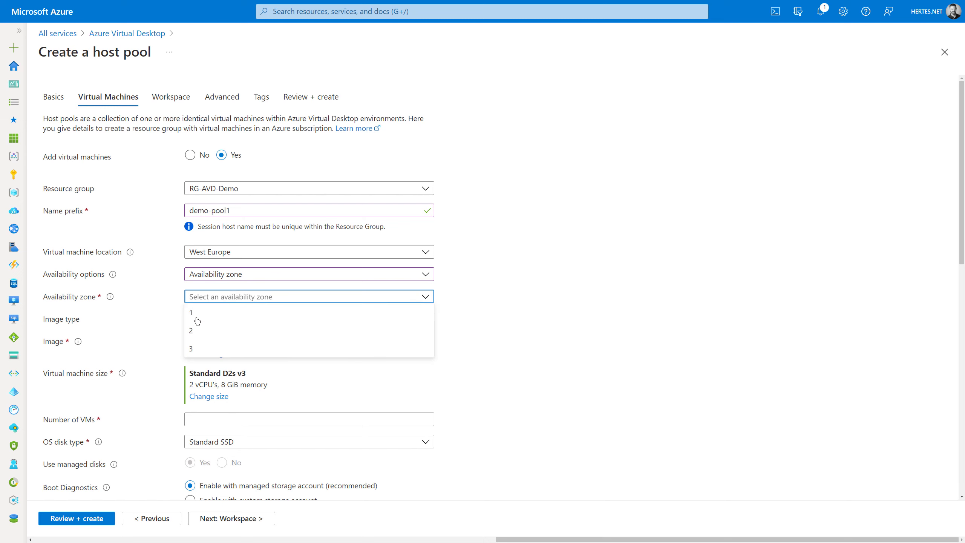
left_click(197, 316)
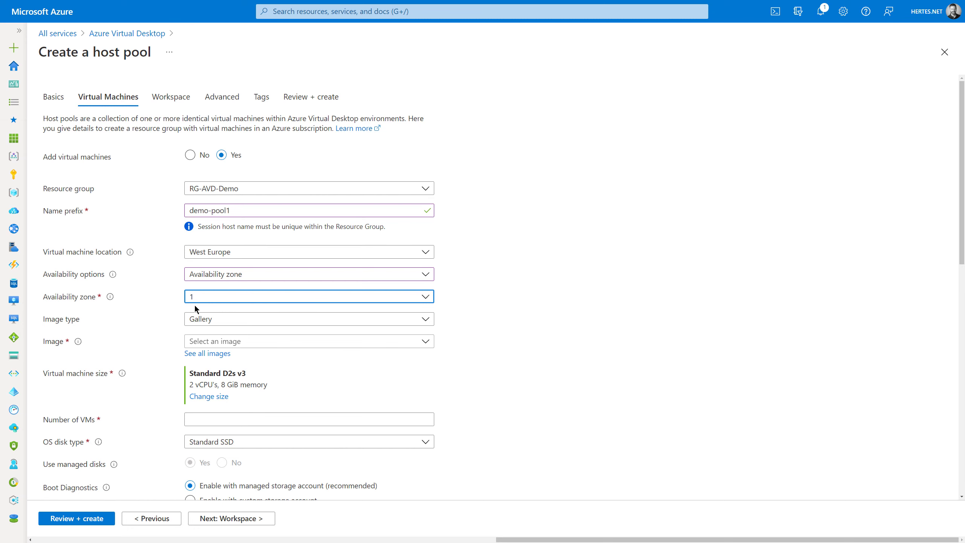
left_click(270, 300)
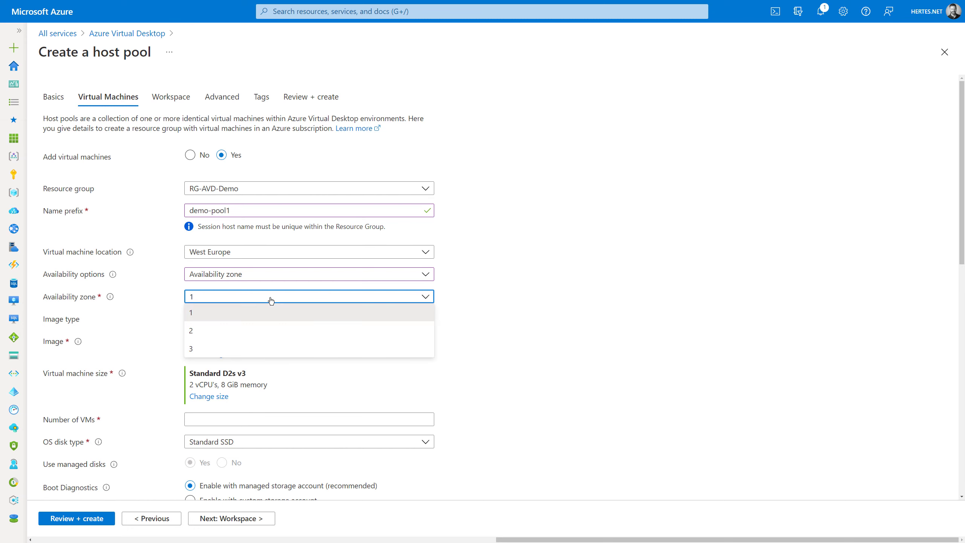
left_click(550, 248)
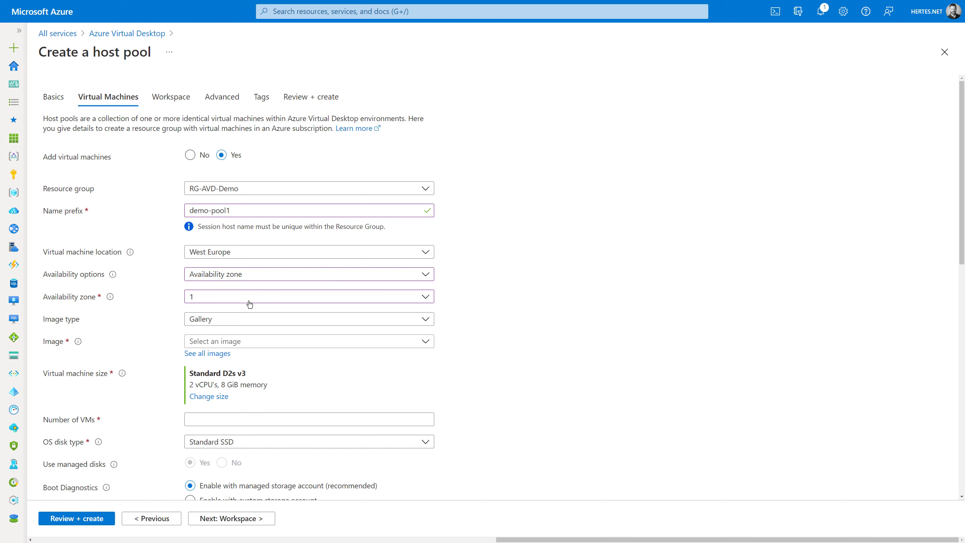
- Settle on no infrastructure redundancy and keep Gallery as the image type
left_click(249, 275)
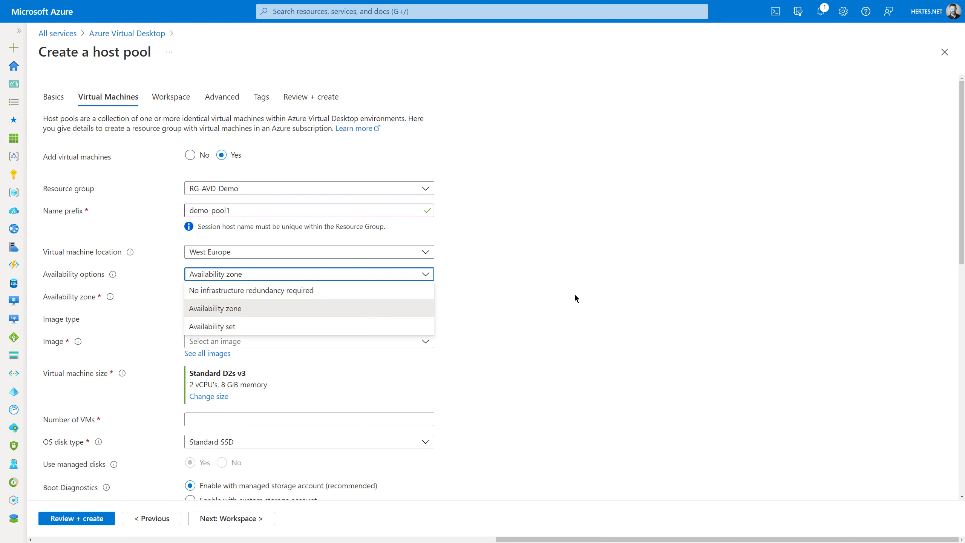
left_click(333, 291)
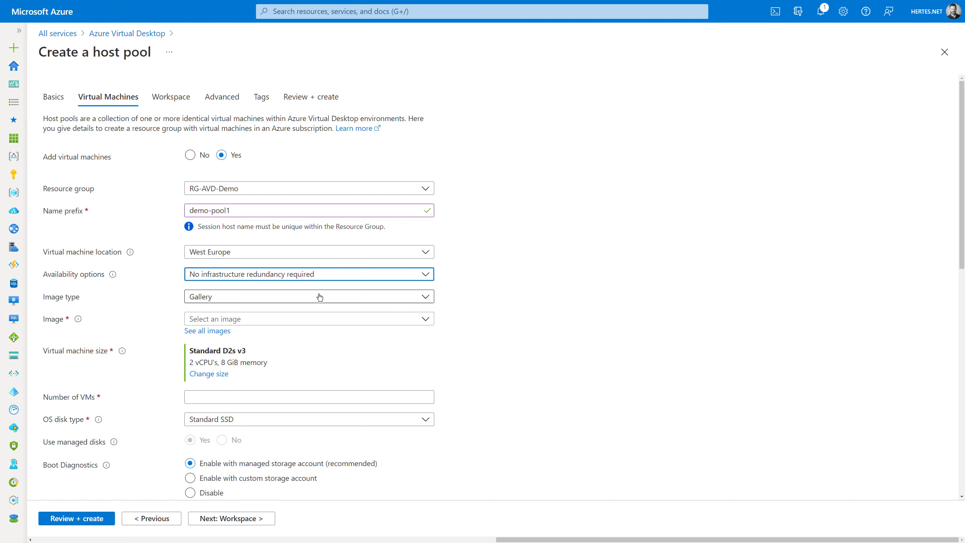
left_click(224, 301)
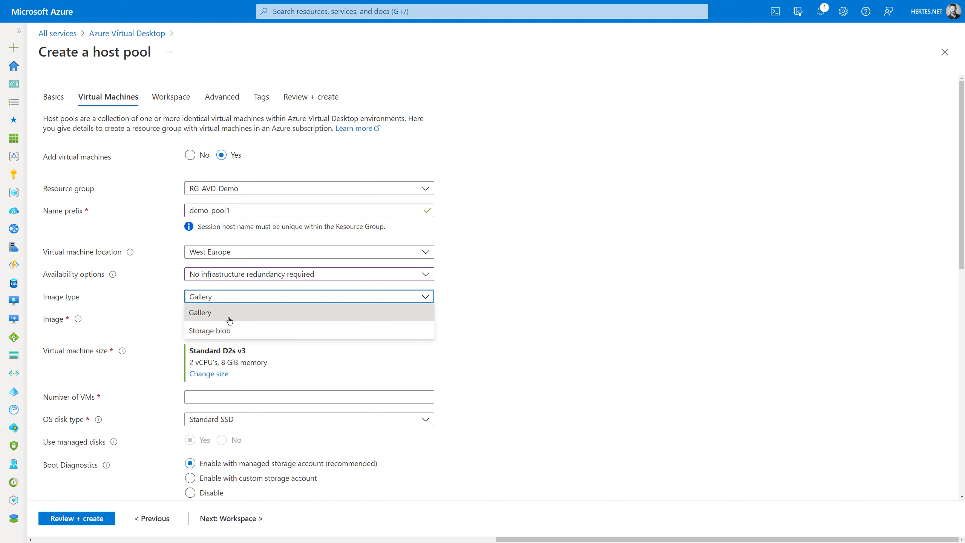
left_click(229, 317)
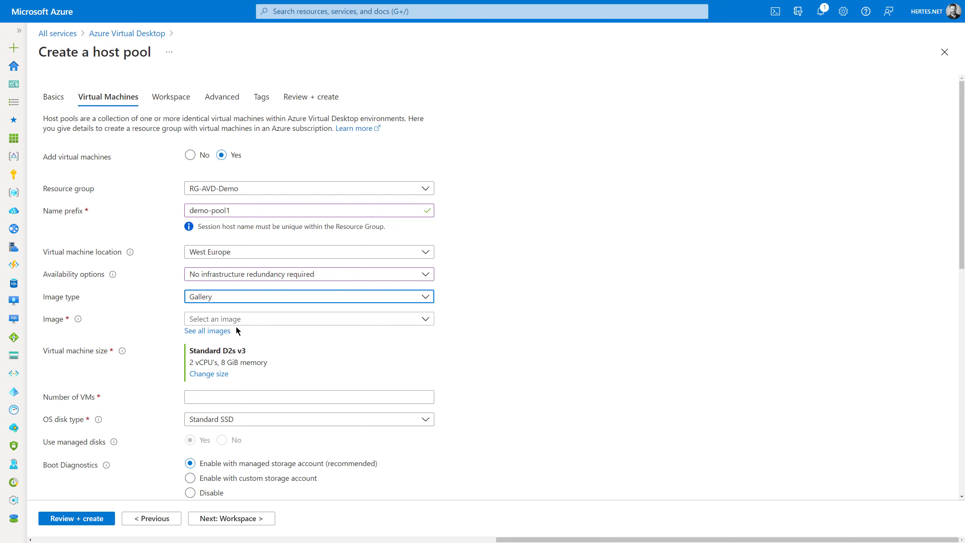
- Browse the image catalogue, then pick Windows 11 Enterprise multi-session + Microsoft 365 Apps from the Image list
left_click(207, 331)
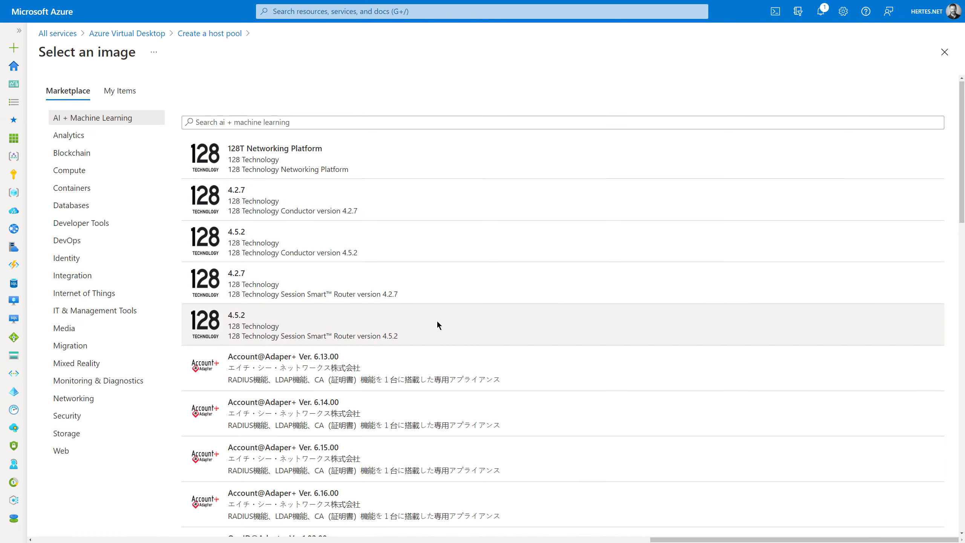
scroll(437, 321, "down", 5)
scroll(433, 313, "up", 5)
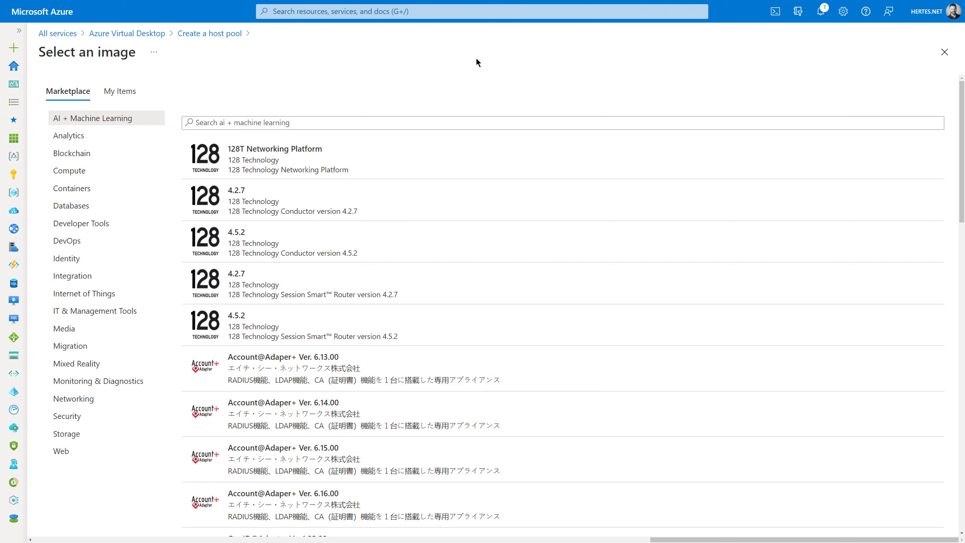
left_click(945, 52)
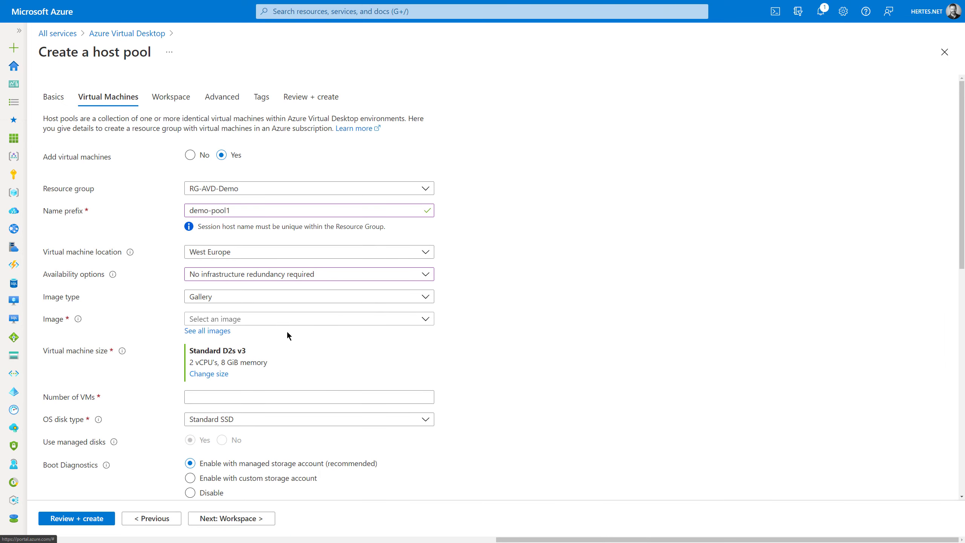
left_click(296, 319)
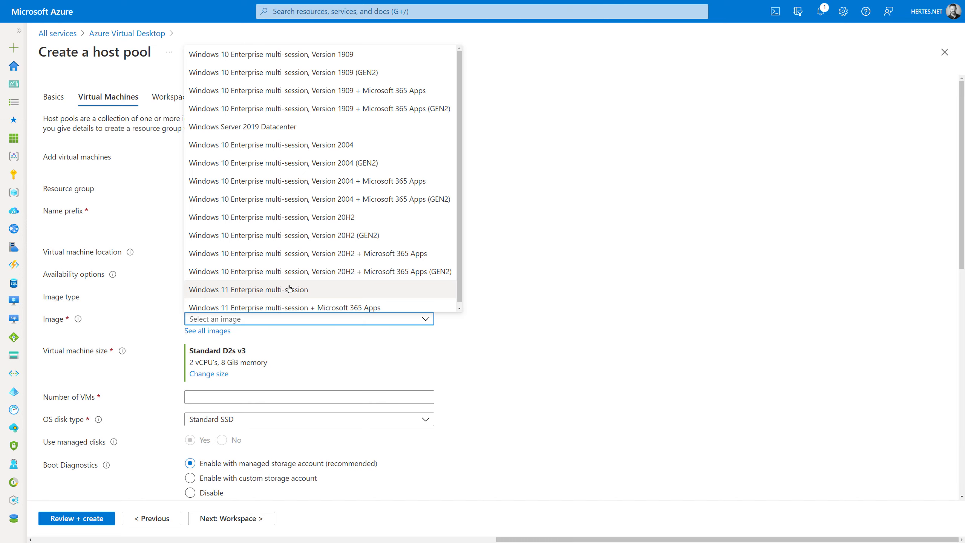
scroll(292, 142, "down", 1)
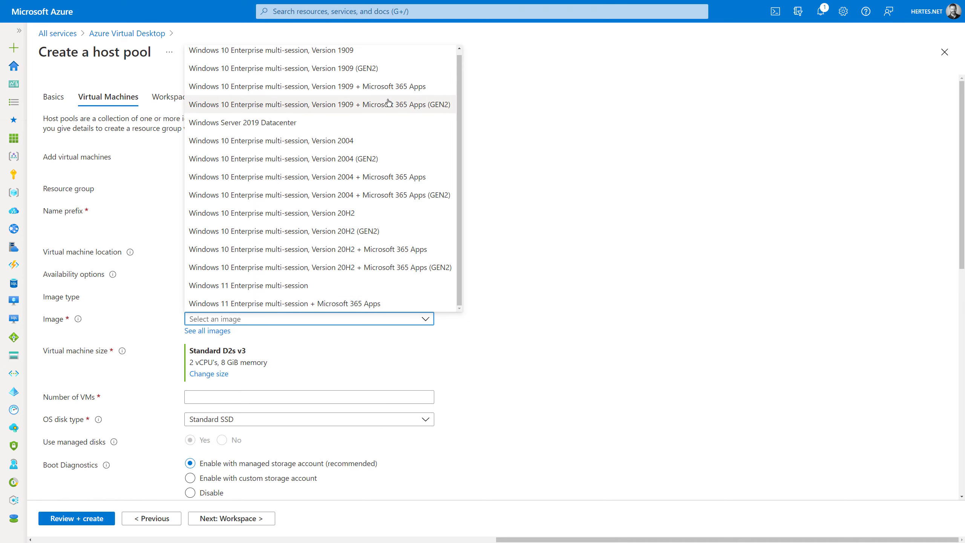
left_click(377, 304)
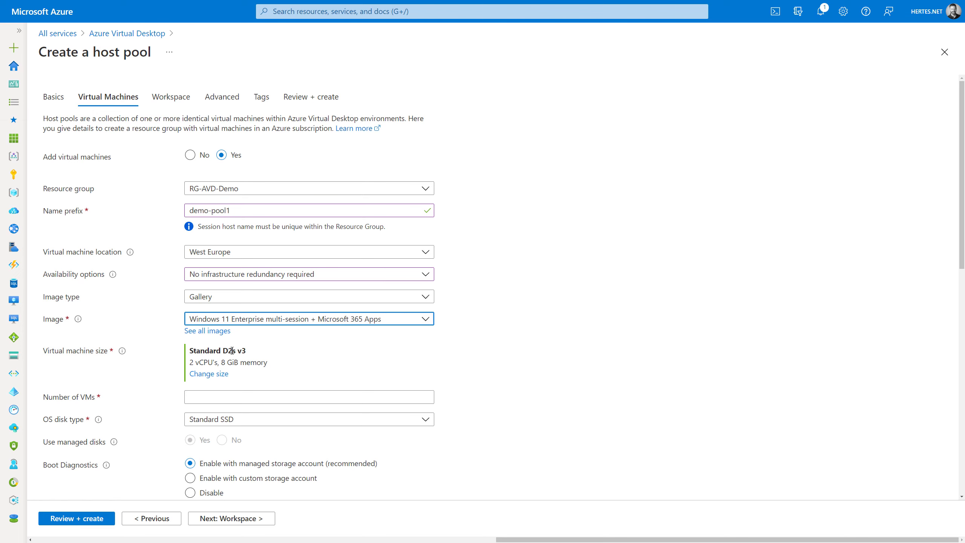
- Change the VM size to Standard B2ms and set Number of VMs to 2
left_click(208, 374)
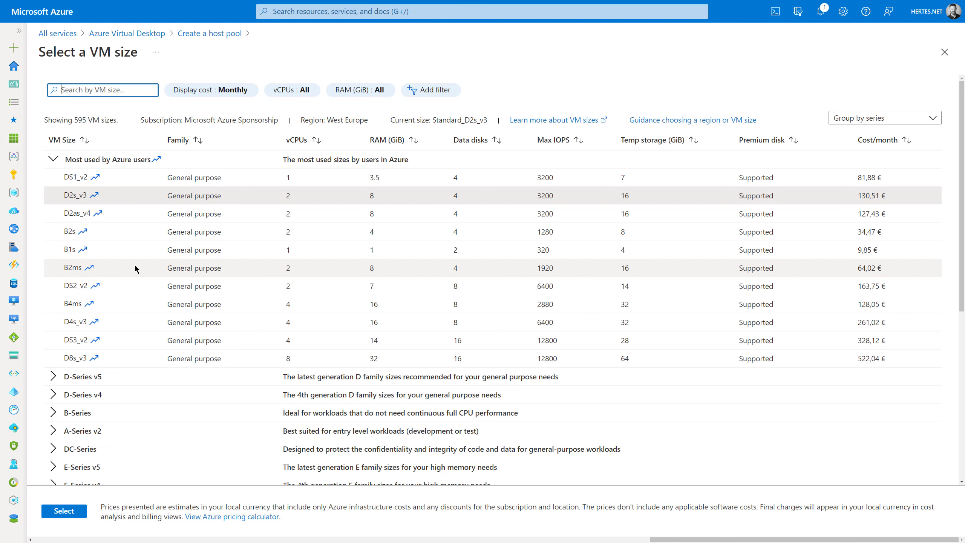
left_click(135, 267)
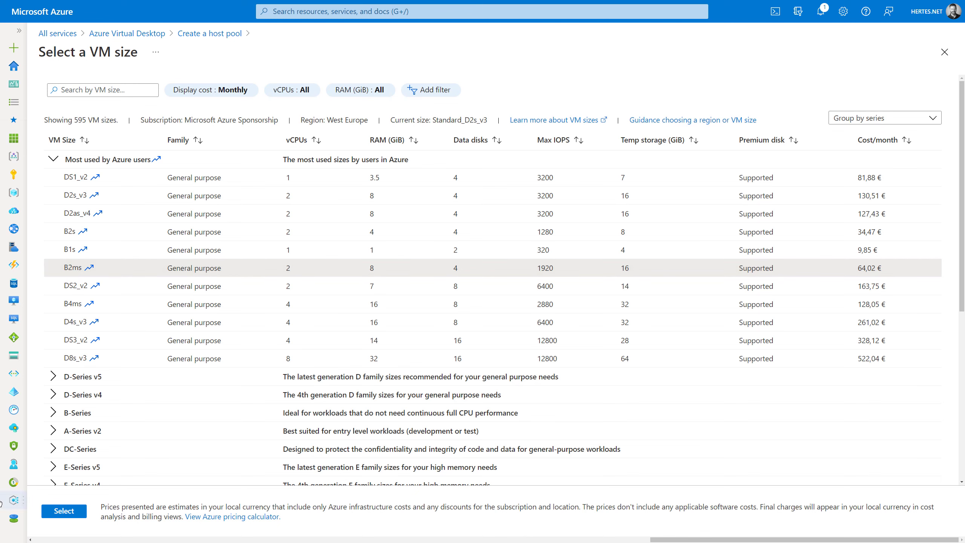
left_click(76, 513)
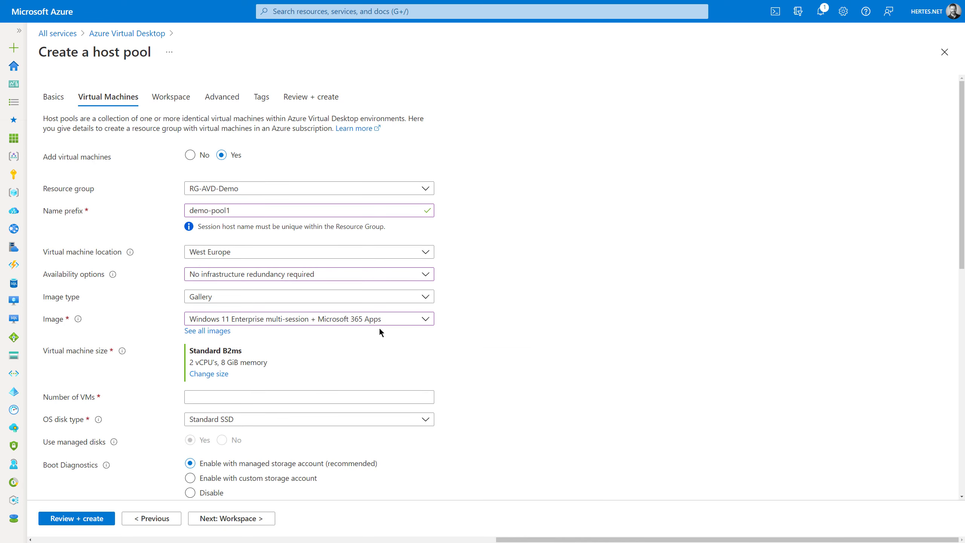
left_click(279, 394)
type("2")
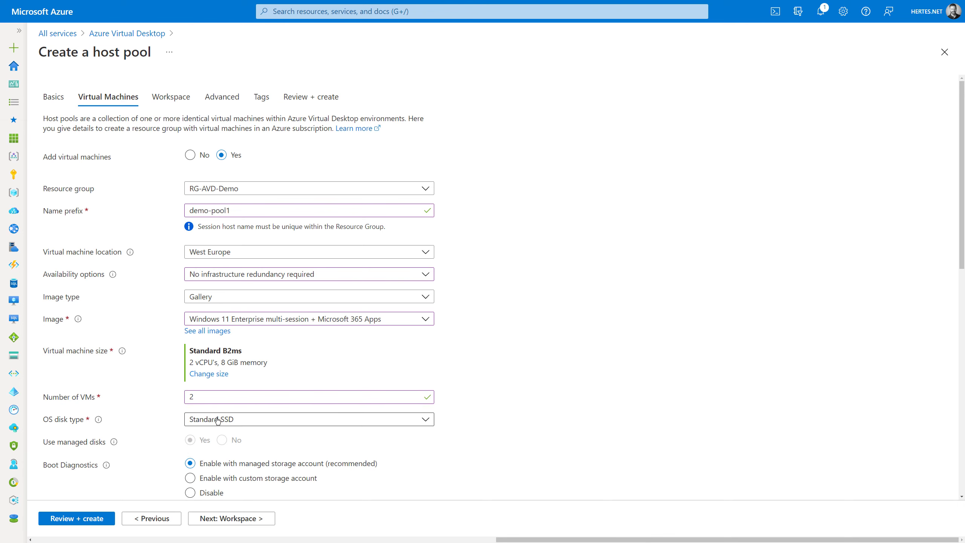
- Keep Standard SSD OS disks and select virtual network RG-Demos-vnet with subnet virtualdesktopsubnet
left_click(218, 419)
left_click(670, 321)
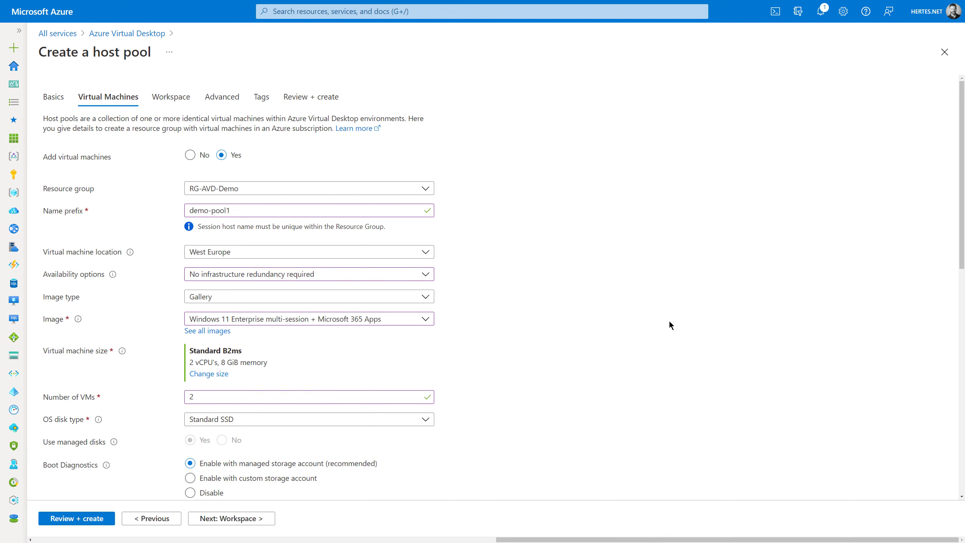
scroll(669, 322, "down", 2)
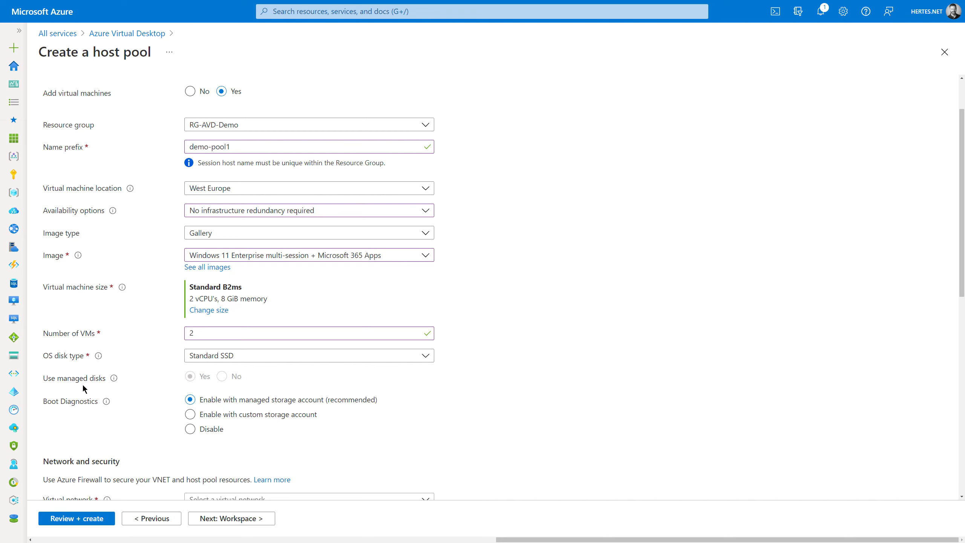
scroll(581, 394, "down", 3)
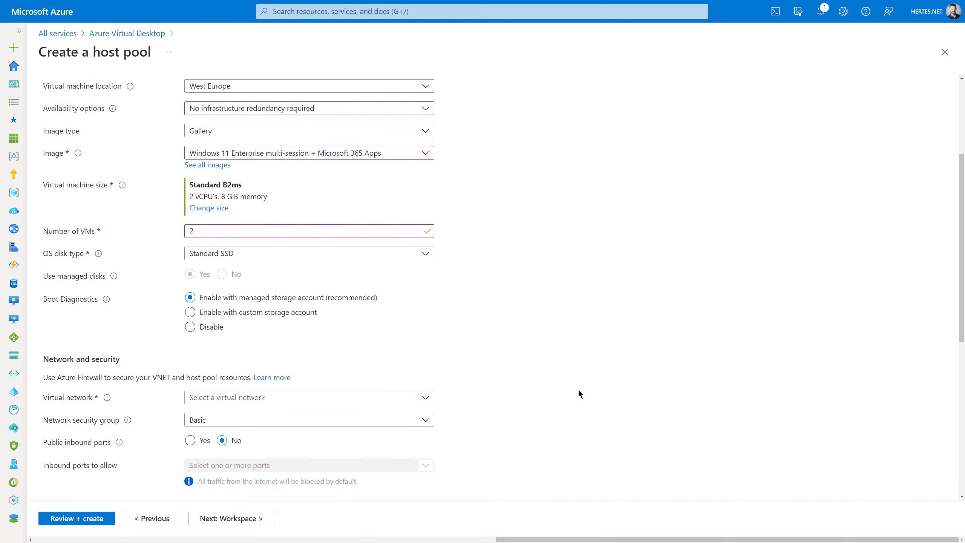
left_click(194, 372)
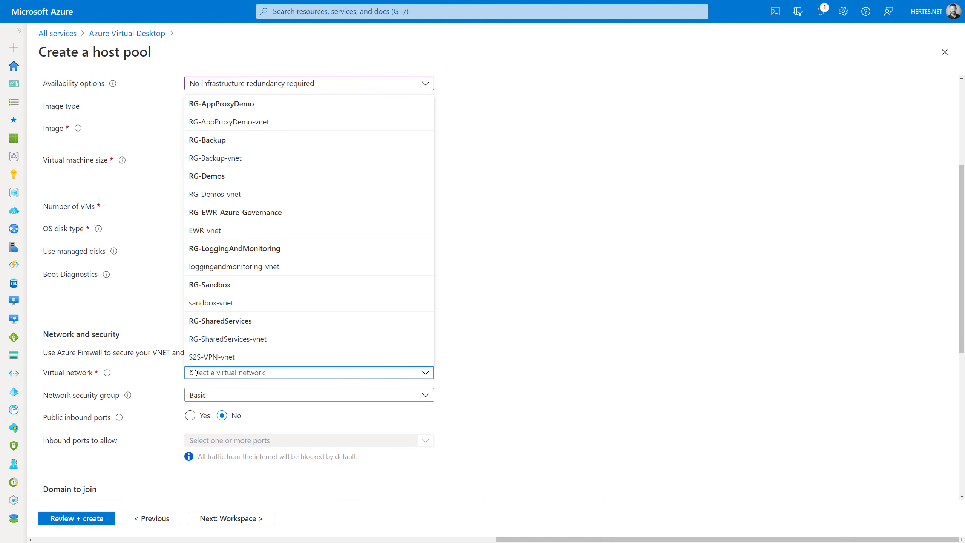
left_click(200, 195)
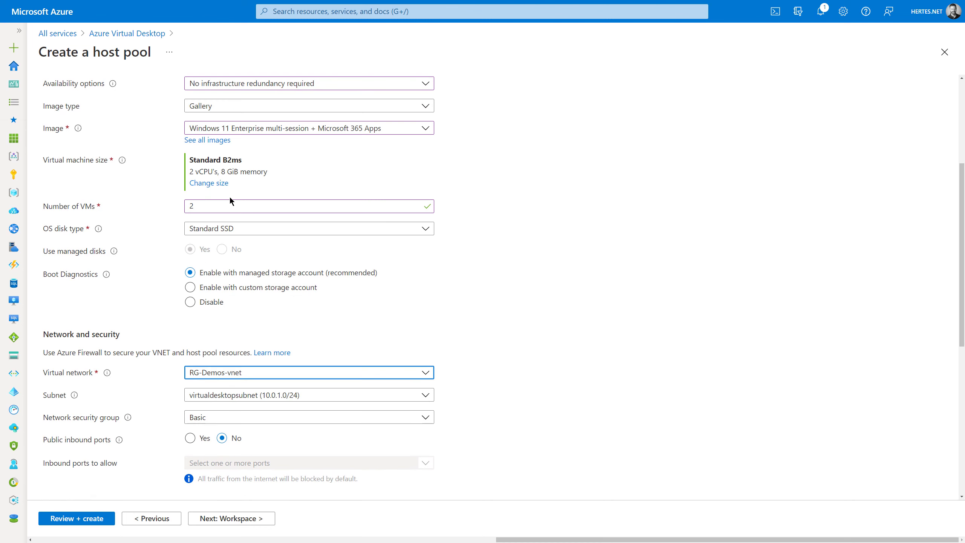
left_click(584, 239)
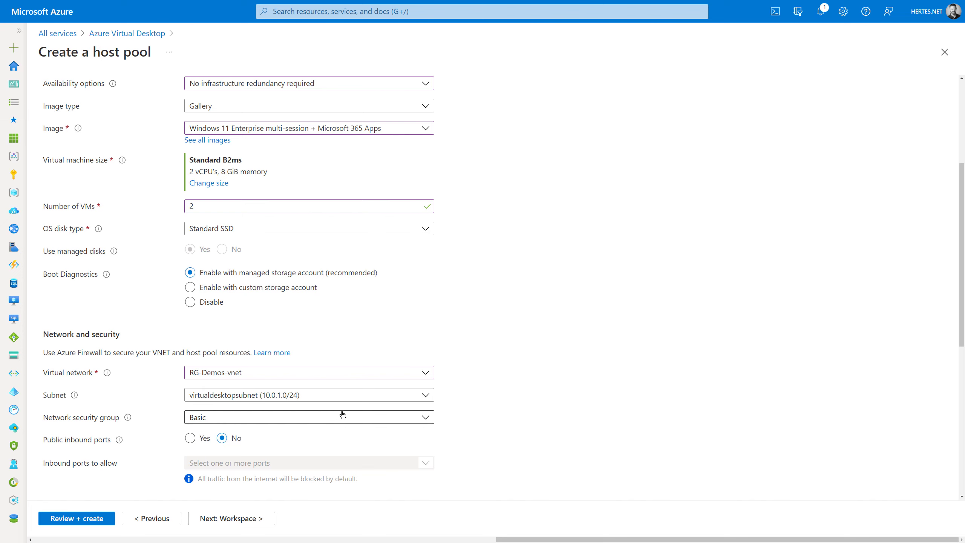
- Keep Active Directory as the domain to join and enter the domain-join account's UPN
scroll(599, 376, "down", 2)
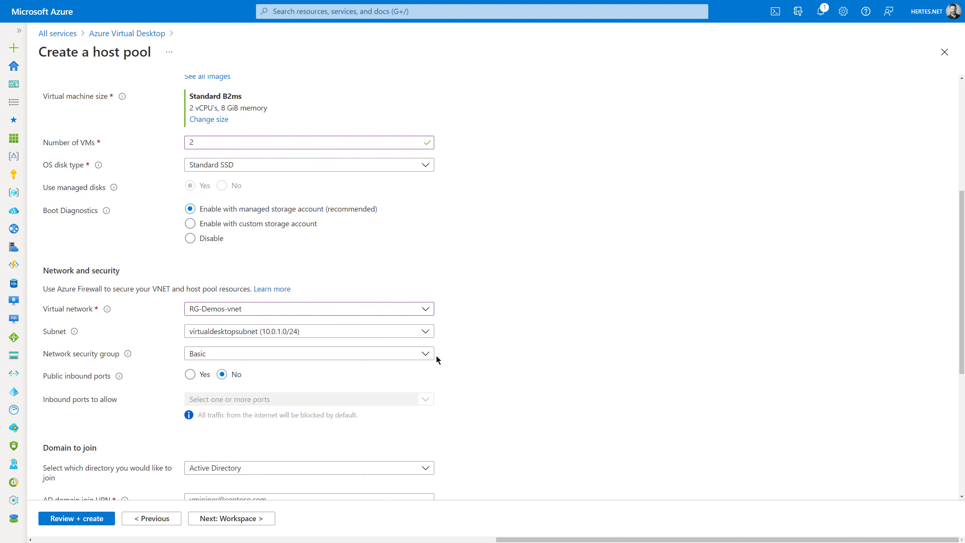
scroll(438, 356, "down", 2)
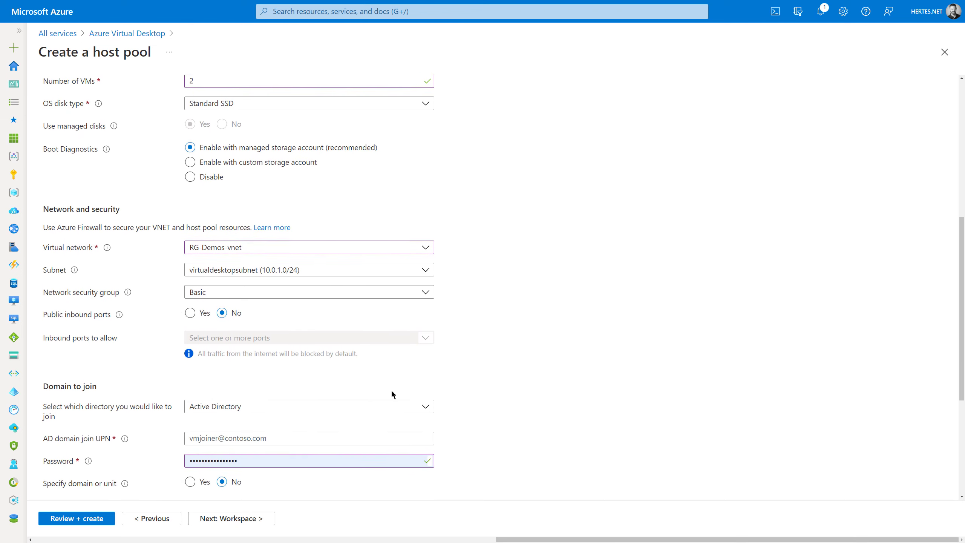
scroll(267, 414, "down", 1)
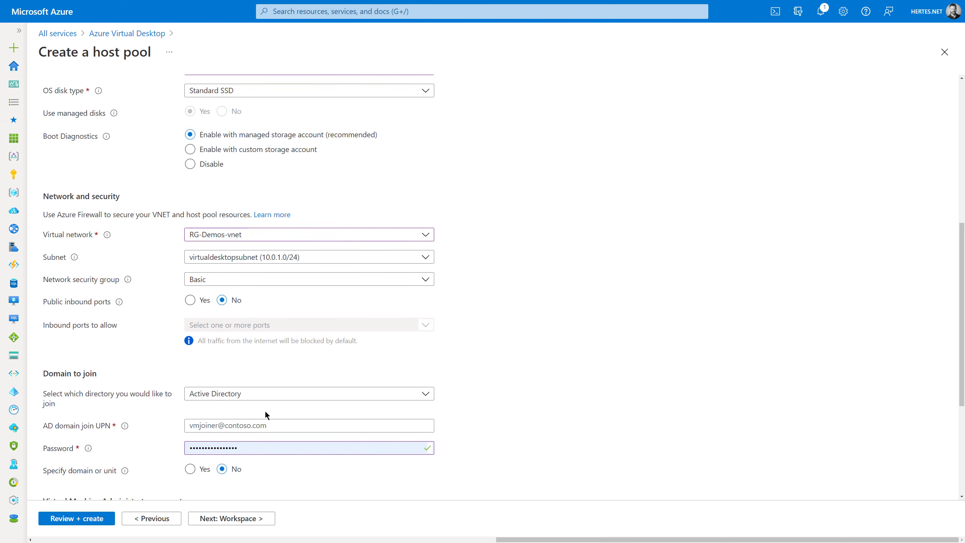
scroll(265, 414, "down", 2)
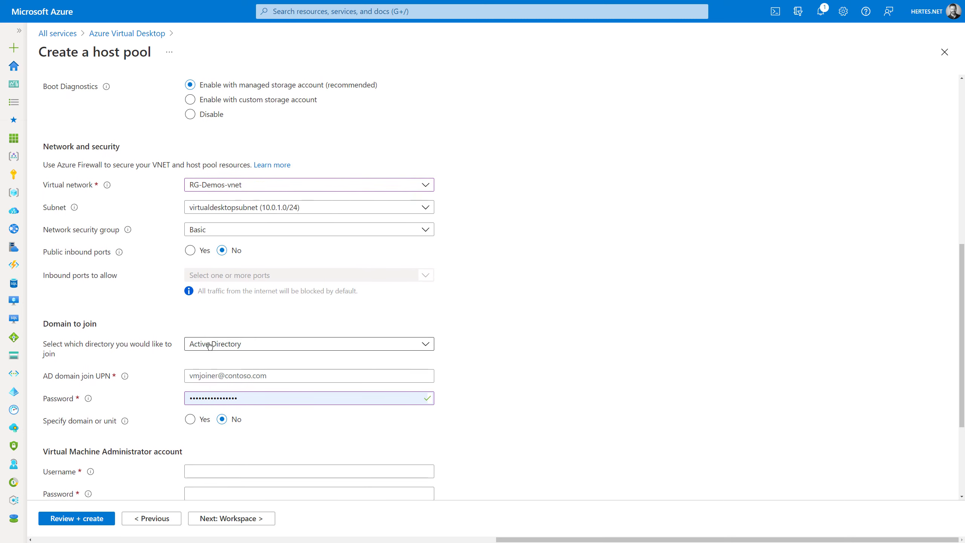
left_click(210, 345)
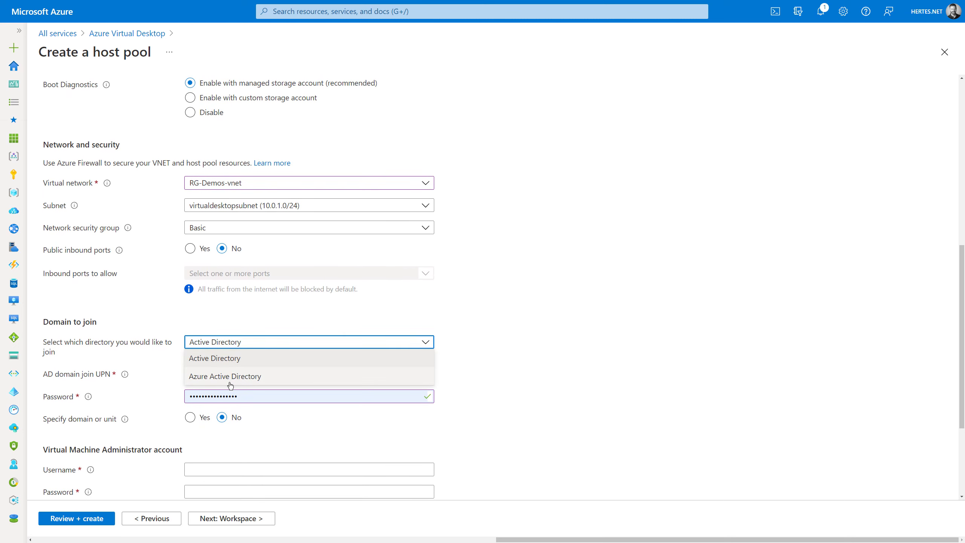
left_click(230, 377)
left_click(242, 347)
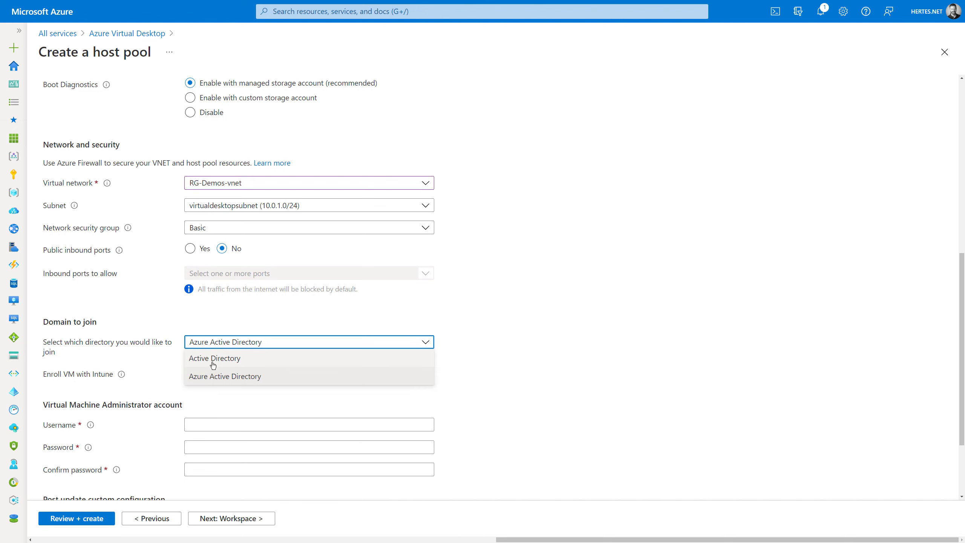
left_click(208, 361)
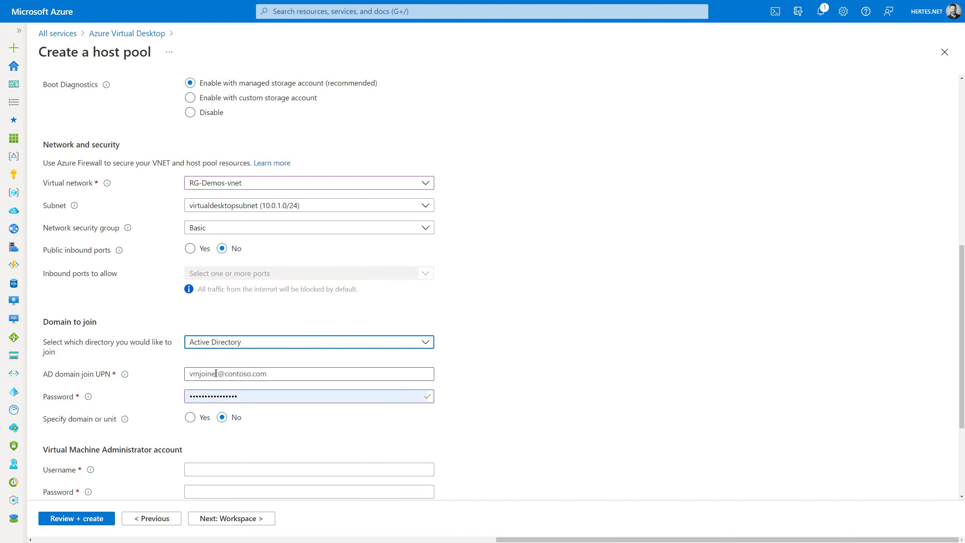
left_click(216, 373)
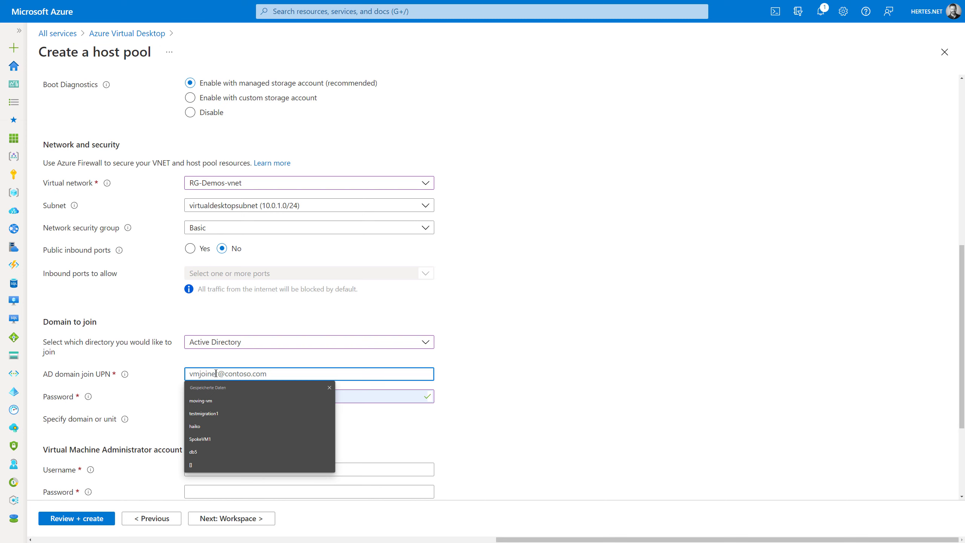
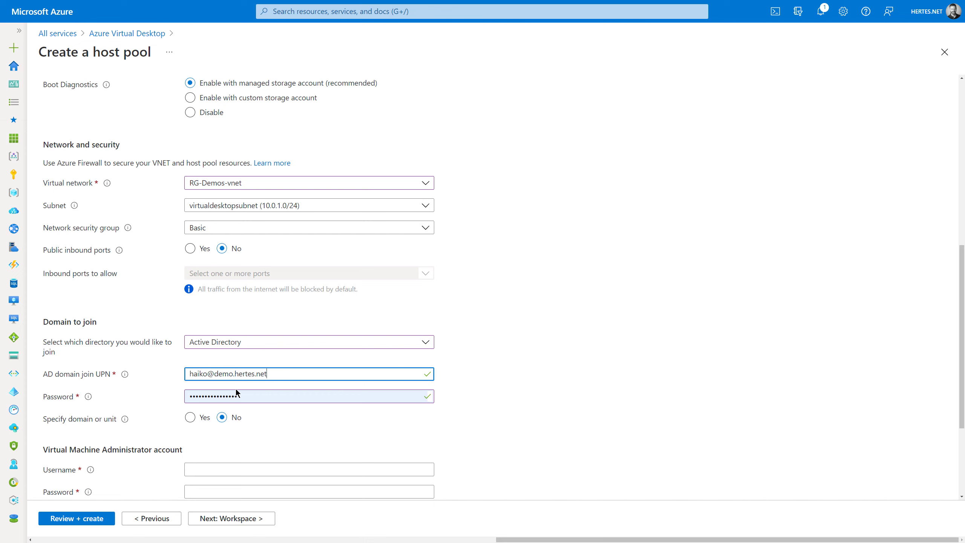
- Leave domain/OU unspecified and enter the VM local admin username and password
left_click(190, 417)
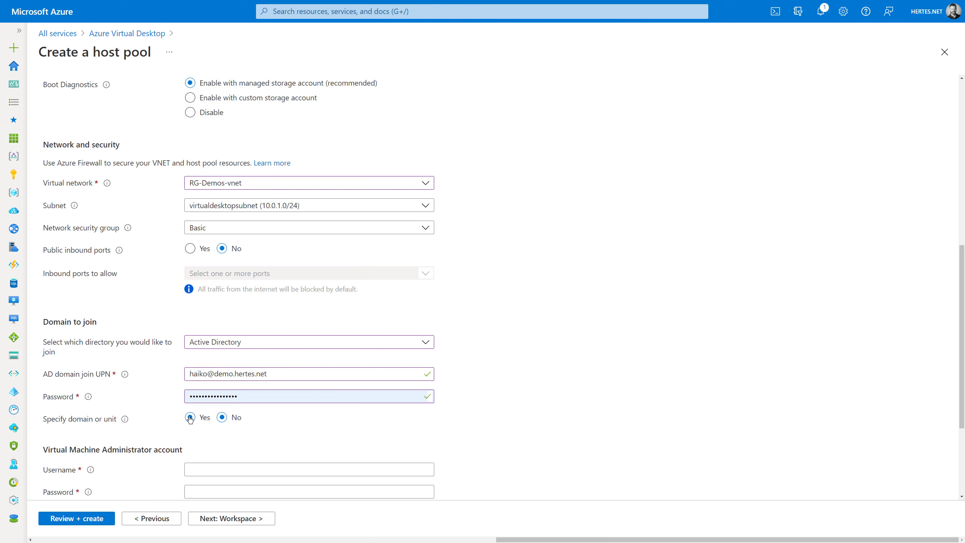
left_click(222, 417)
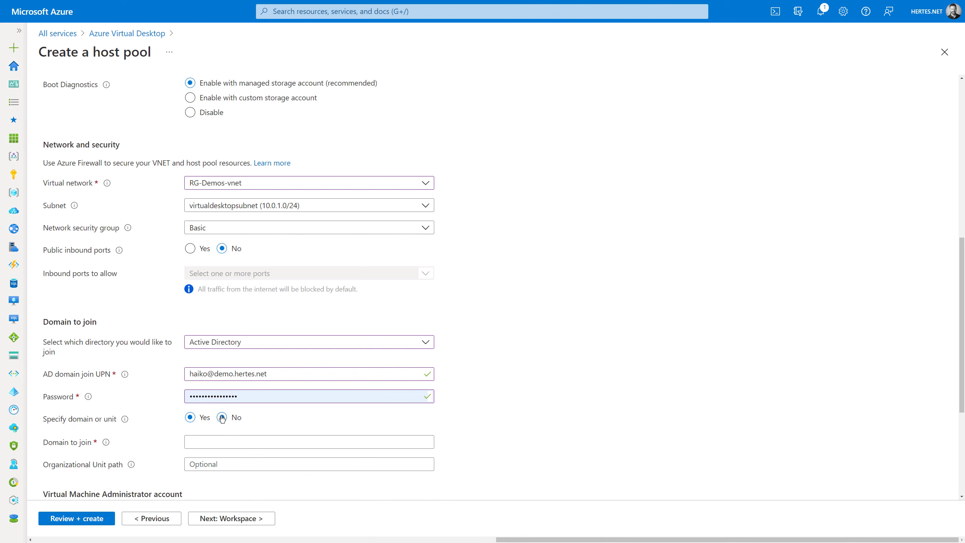
scroll(130, 444, "down", 2)
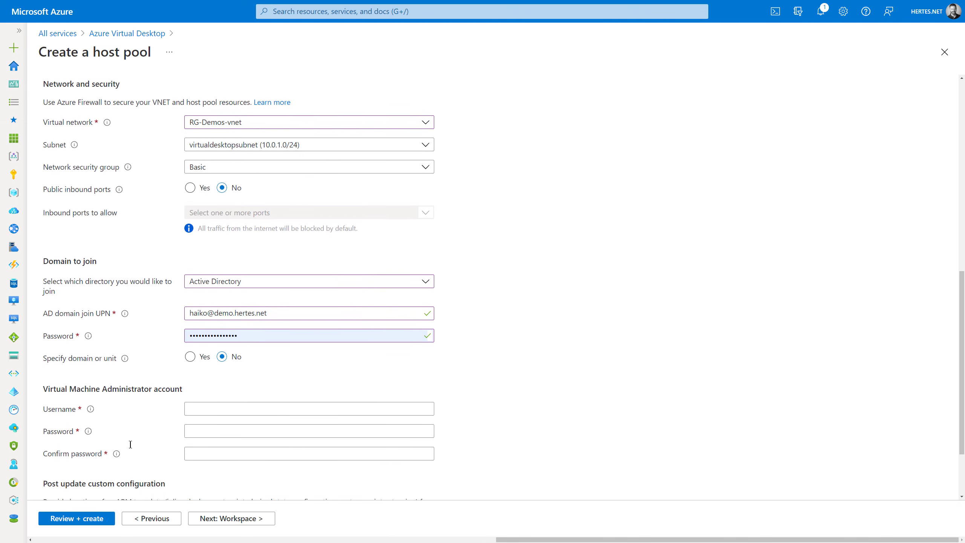
left_click(204, 407)
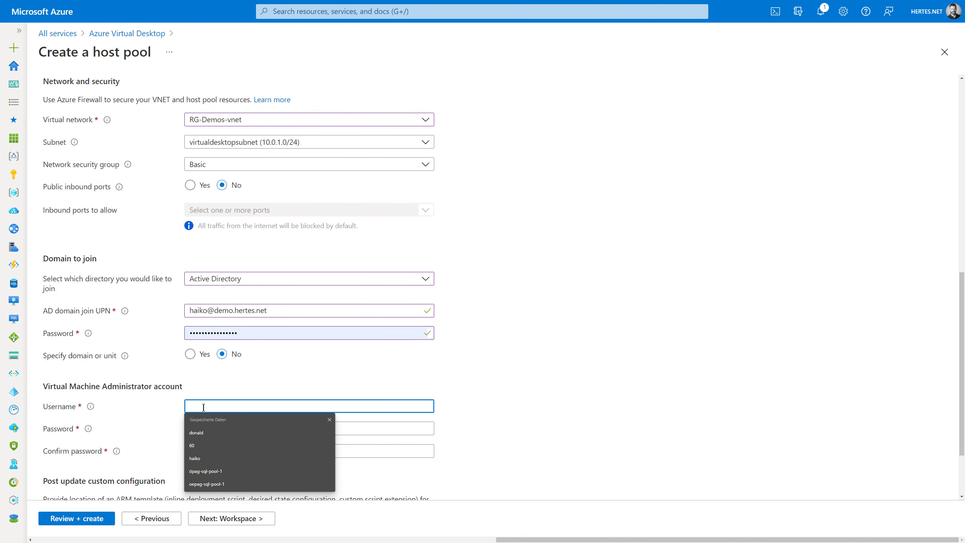
type("haiko")
key("Tab")
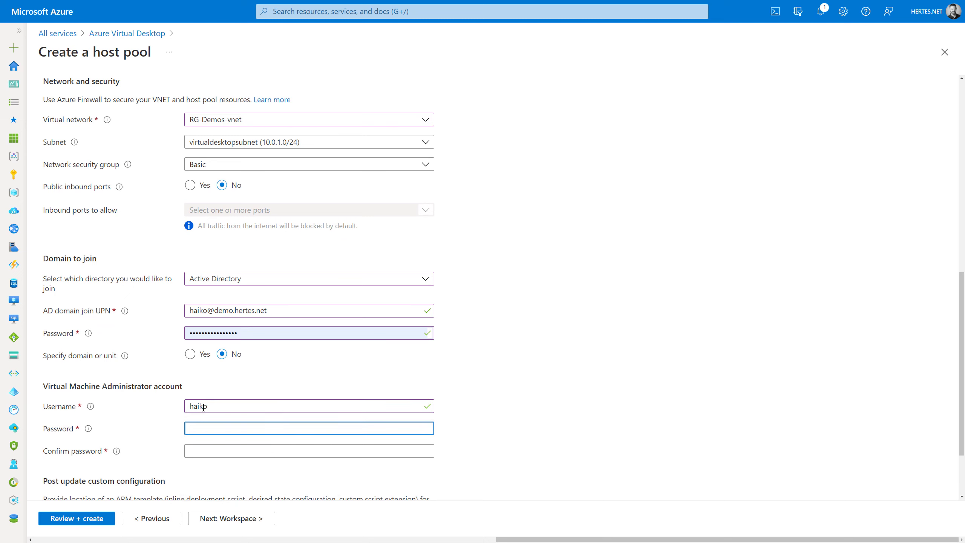
type("****************")
key("Tab")
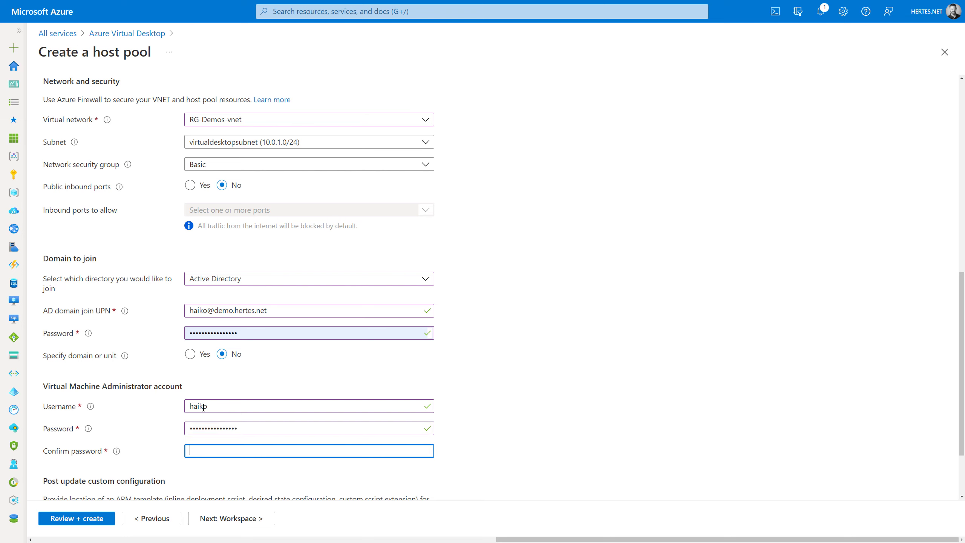
type("****************")
scroll(203, 407, "down", 3)
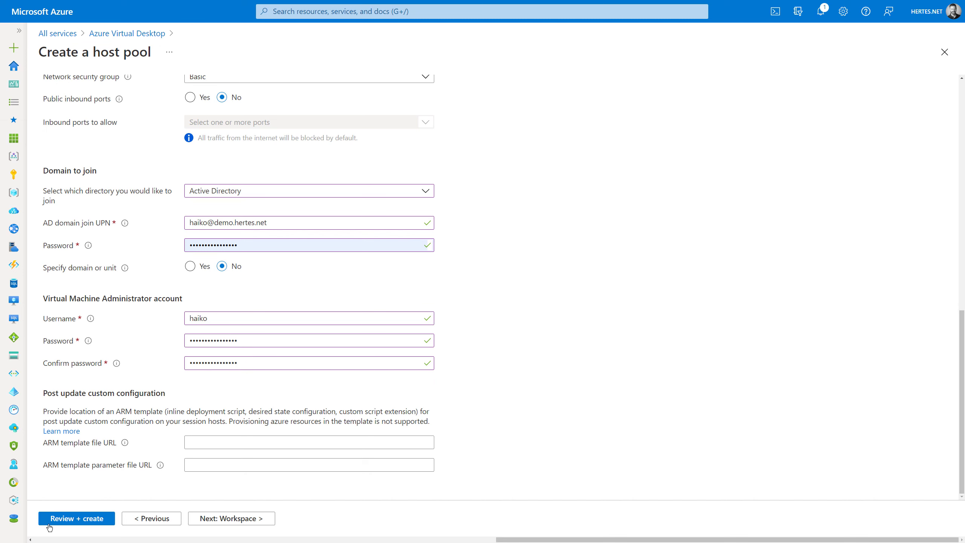
- Choose Yes to register the desktop app group and create the new workspace demo-workspace1
left_click(253, 519)
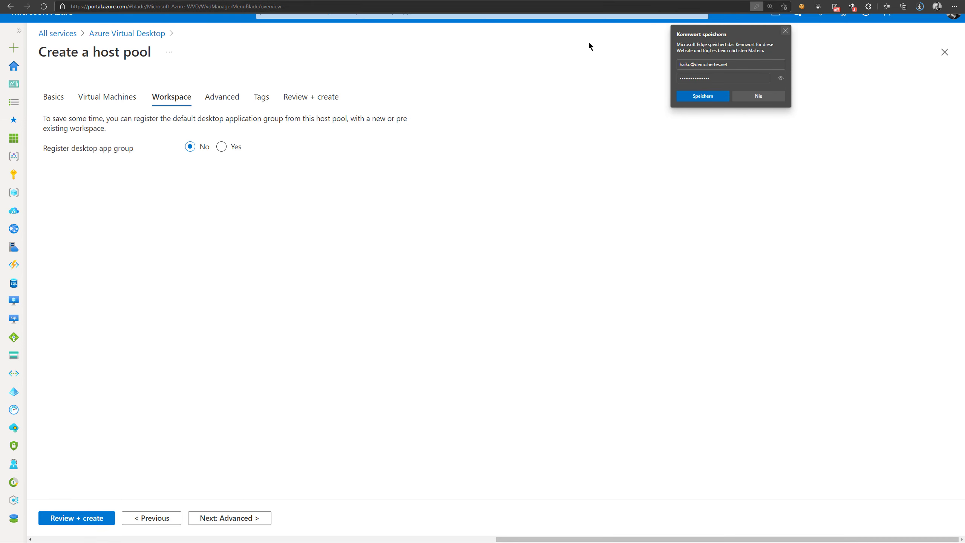
left_click(222, 147)
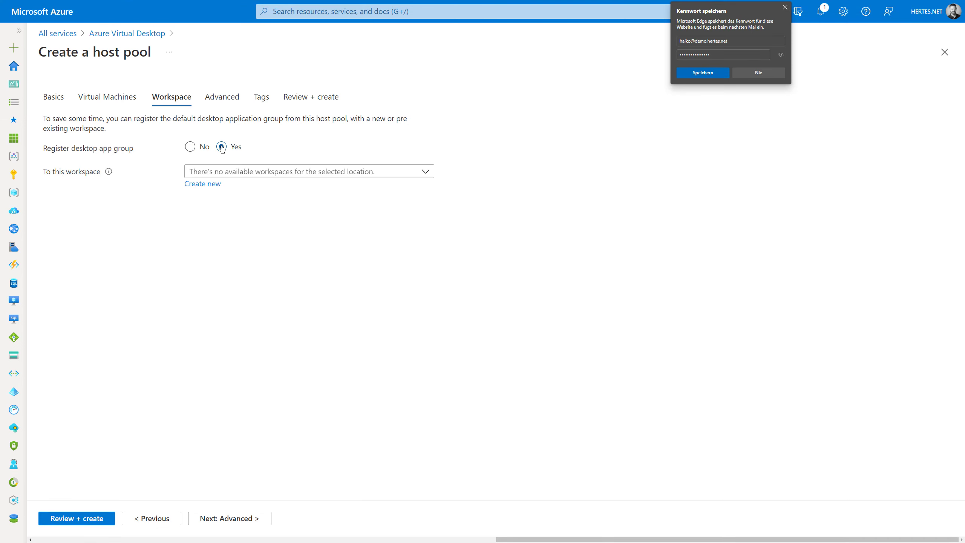
left_click(786, 7)
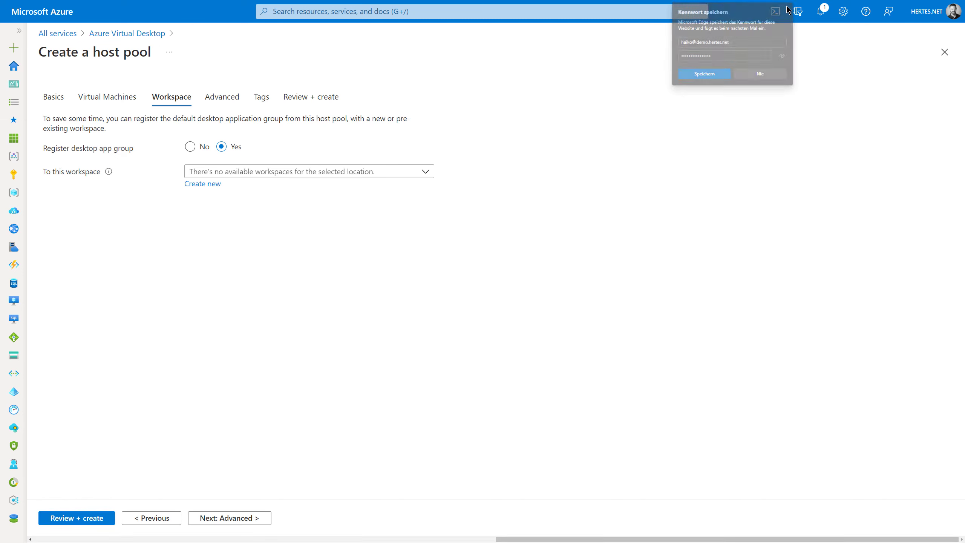
left_click(221, 175)
left_click(102, 258)
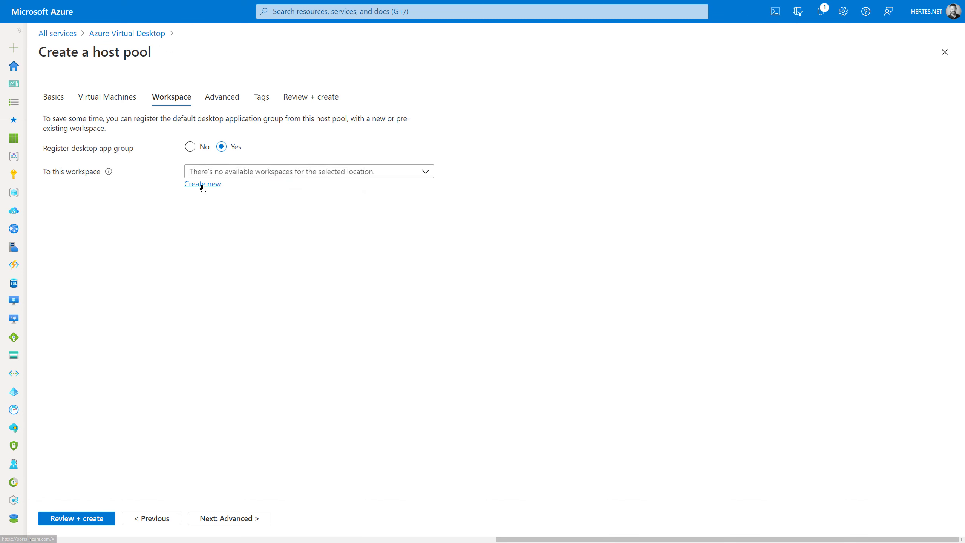
left_click(202, 186)
type("demo-")
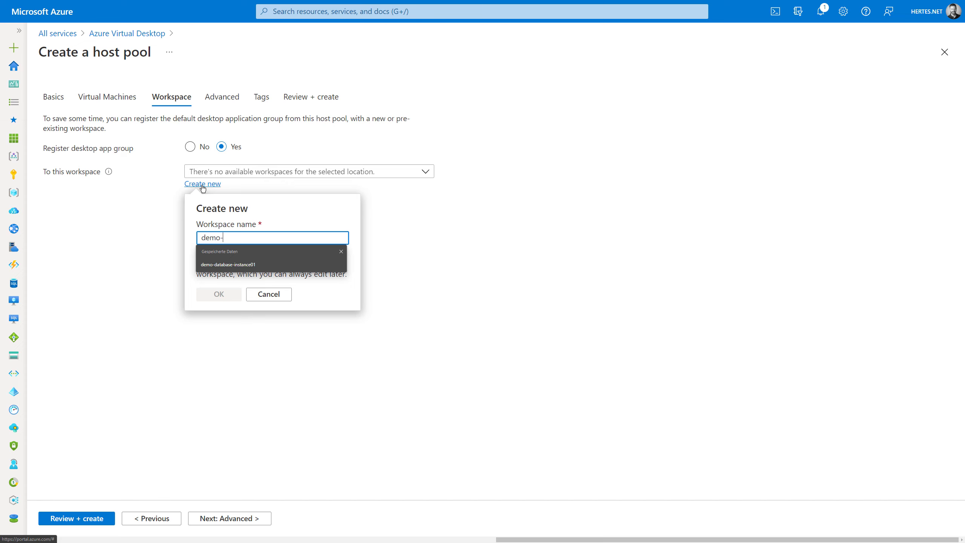
type("workspace1")
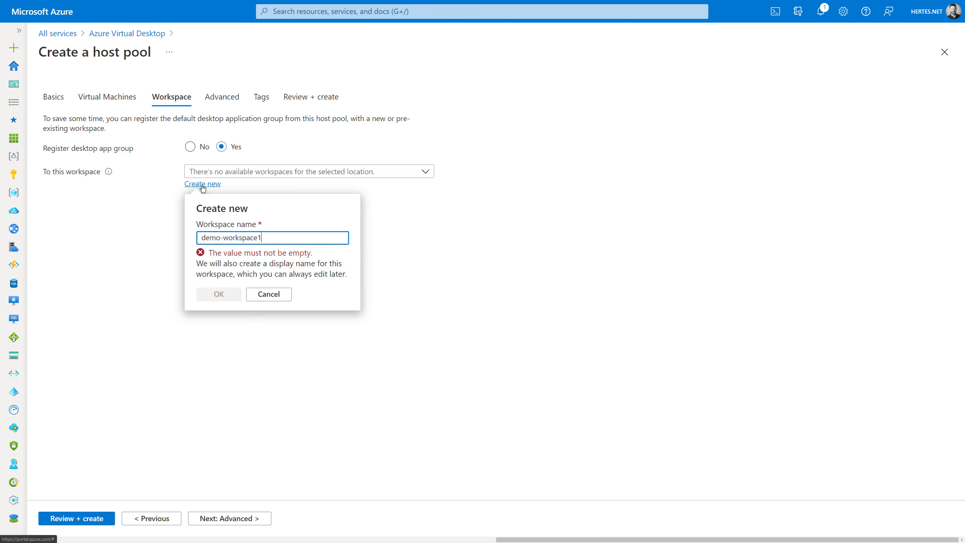
left_click(221, 283)
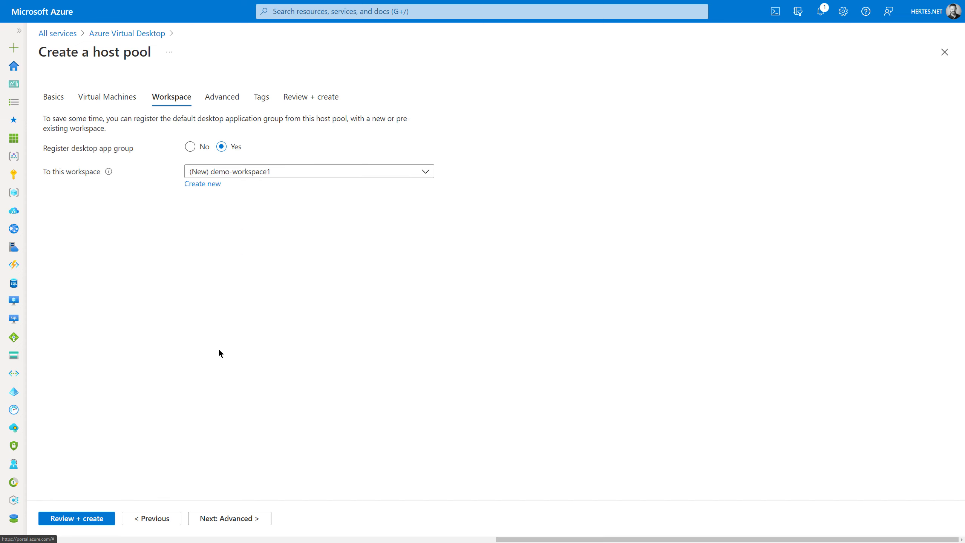
- Turn on host pool diagnostics, sending logs to the centraldefaultlogging-law Log Analytics workspace
left_click(225, 517)
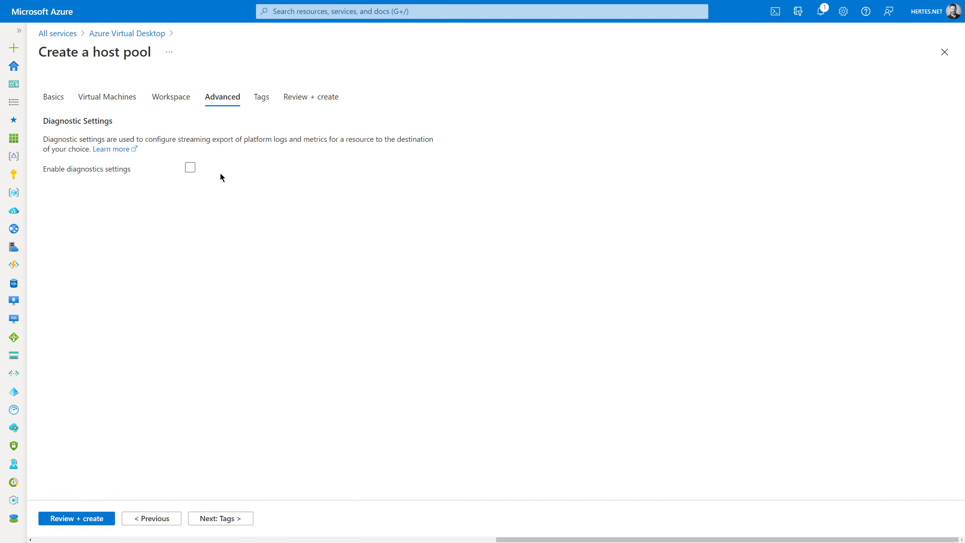
left_click(190, 168)
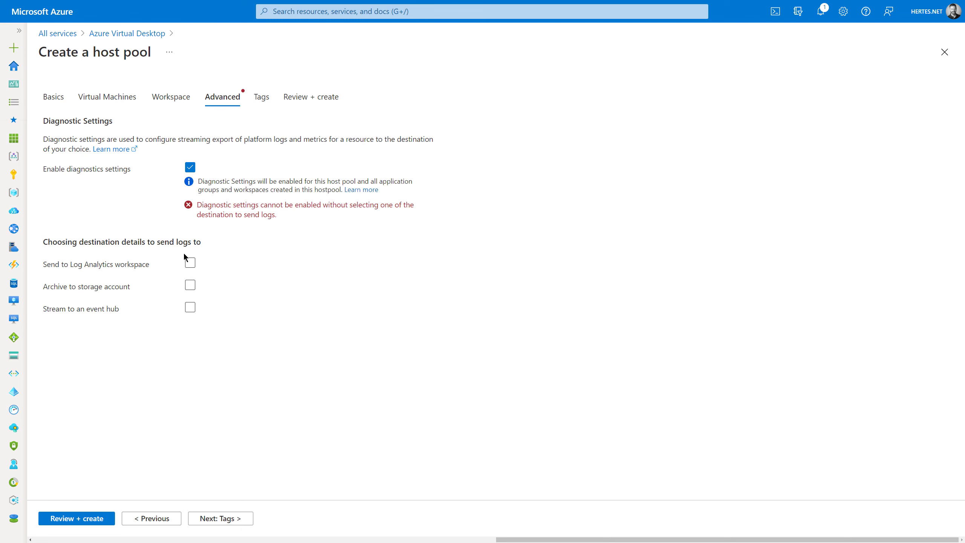
left_click(190, 262)
left_click(243, 290)
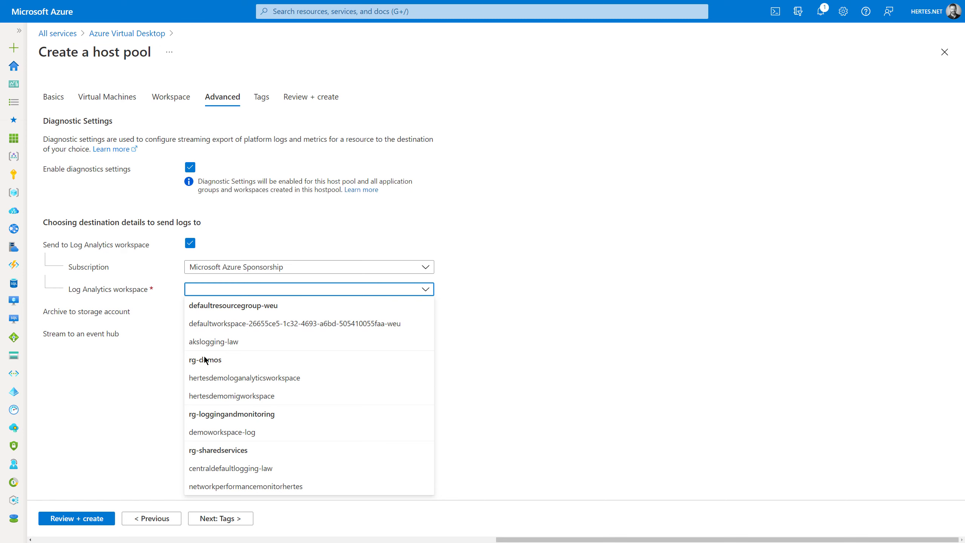
left_click(228, 468)
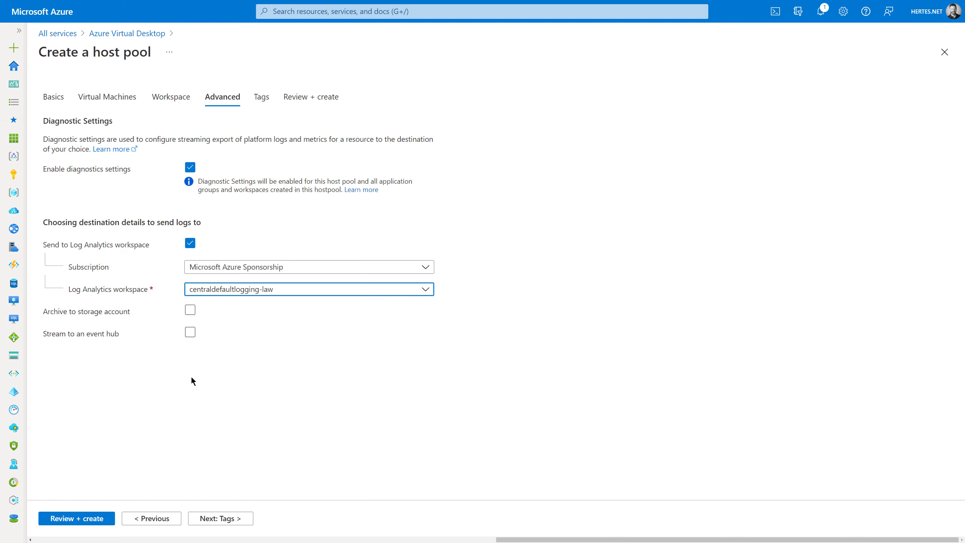
left_click(226, 519)
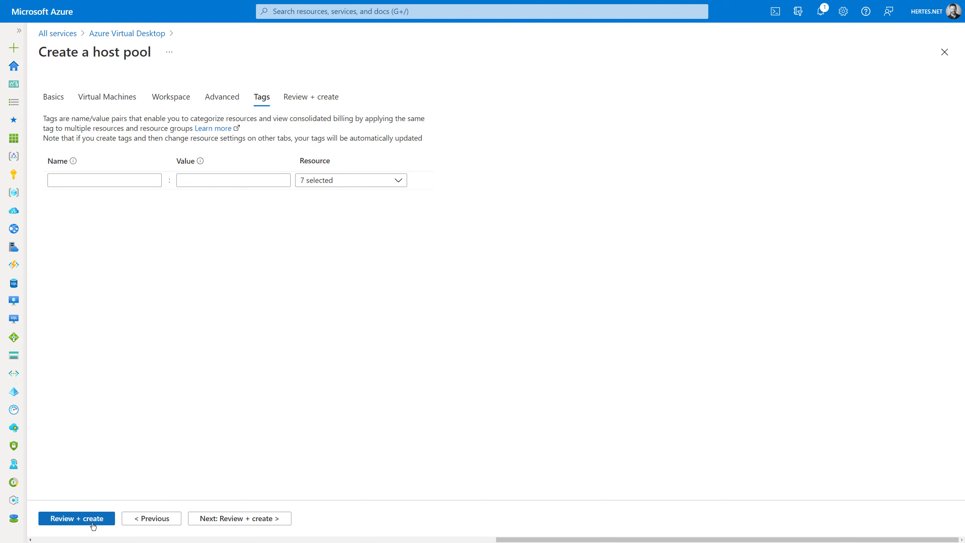
- Validate the Demo-Pool1 host pool configuration and start its deployment
left_click(101, 518)
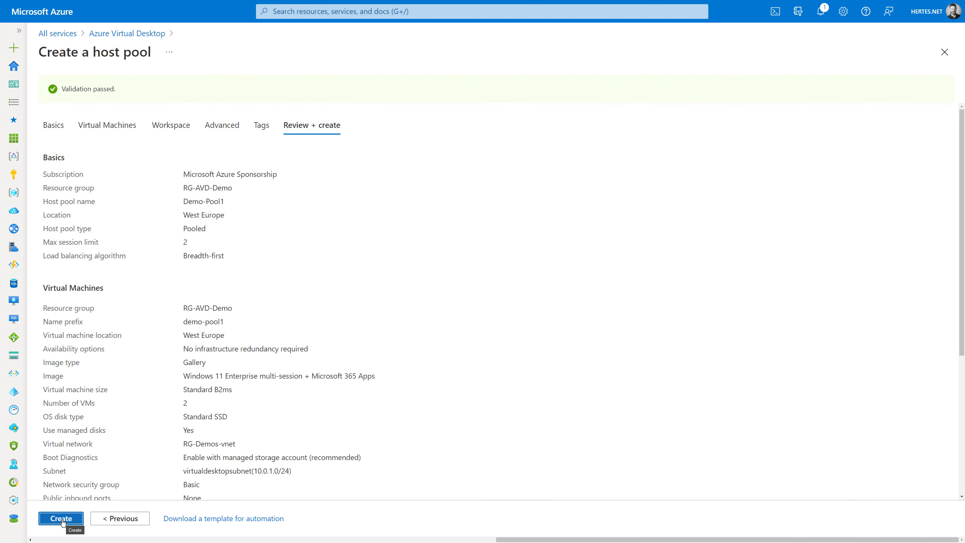
left_click(62, 518)
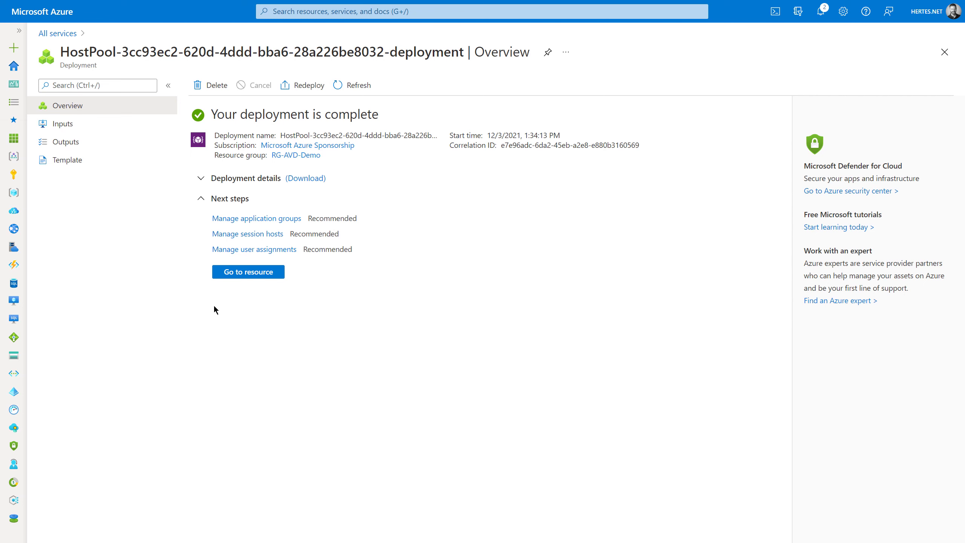
- Open Demo-Pool1, check its two session hosts, and return to the pool overview
left_click(234, 277)
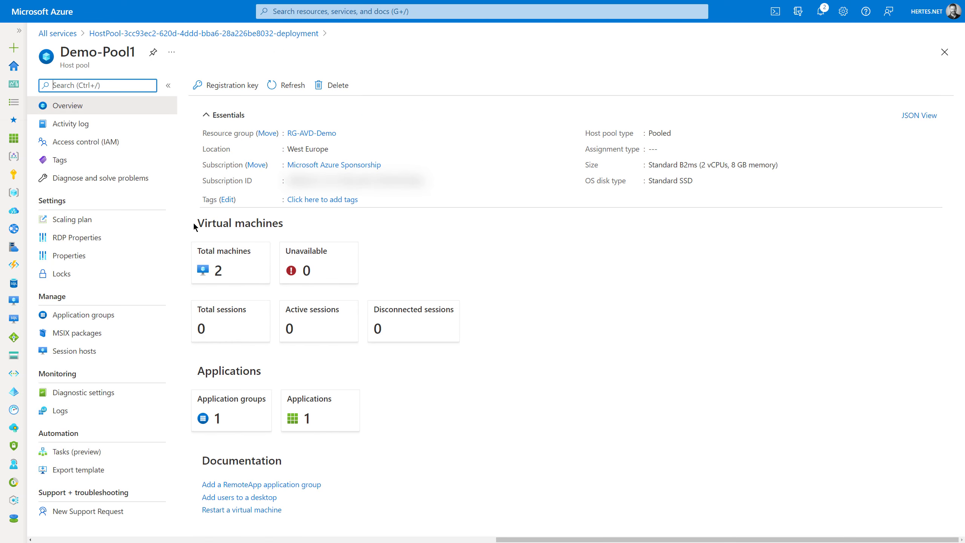
left_click(205, 275)
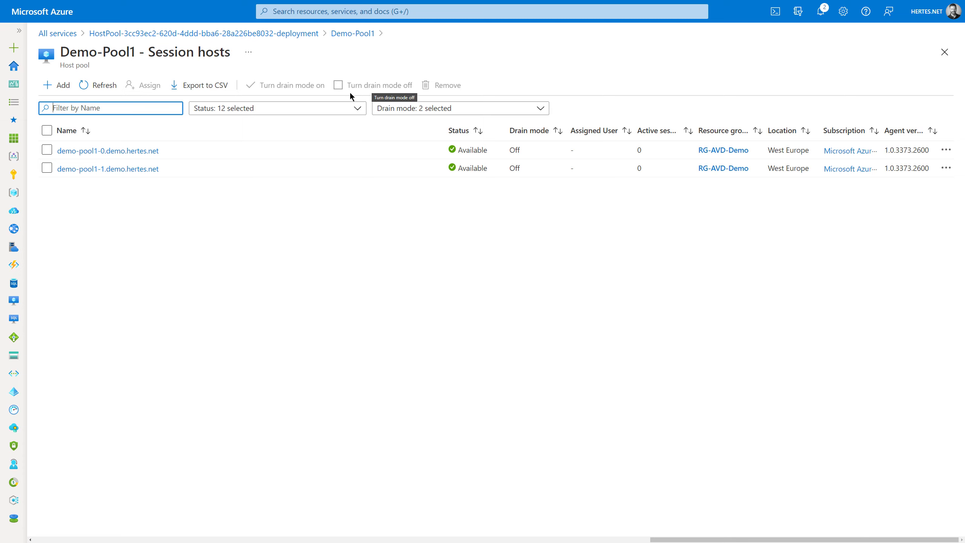
left_click(45, 169)
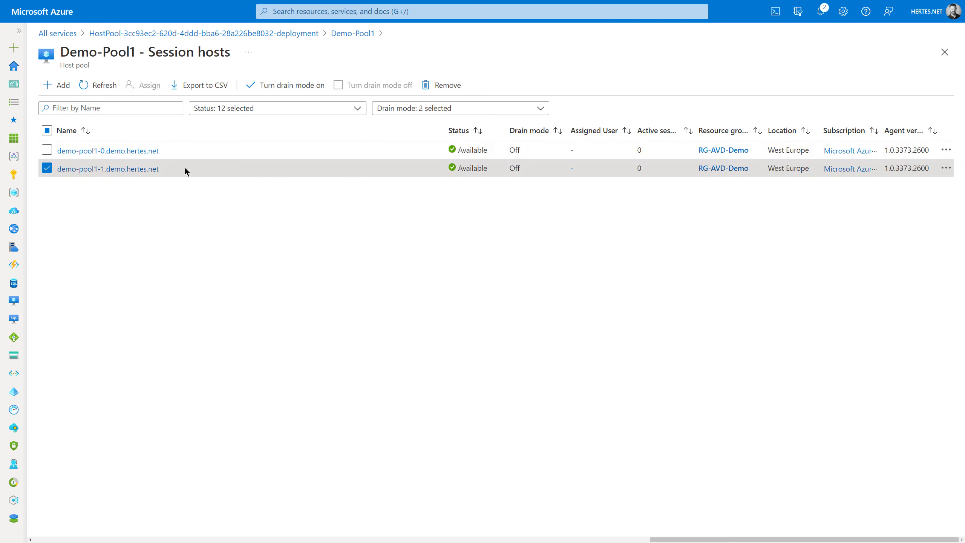
left_click(43, 169)
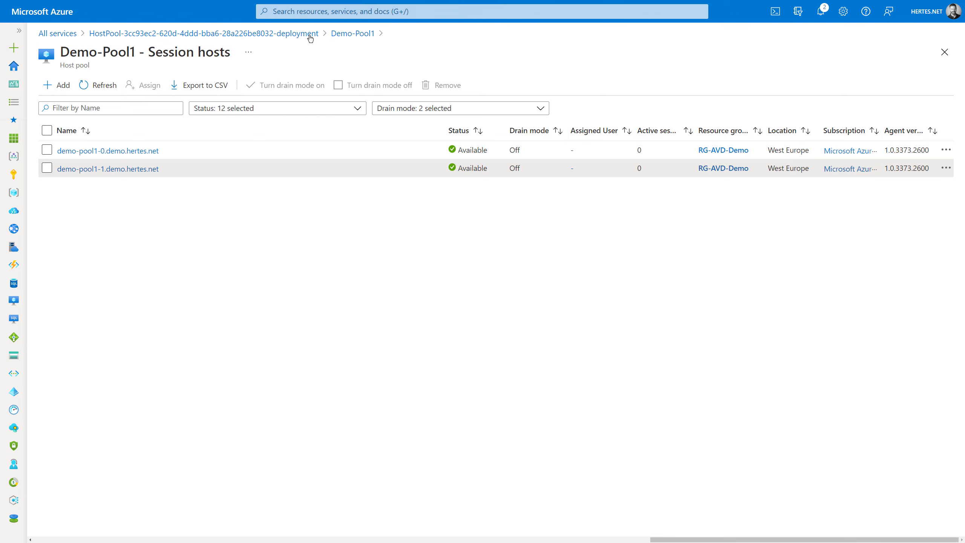
left_click(344, 34)
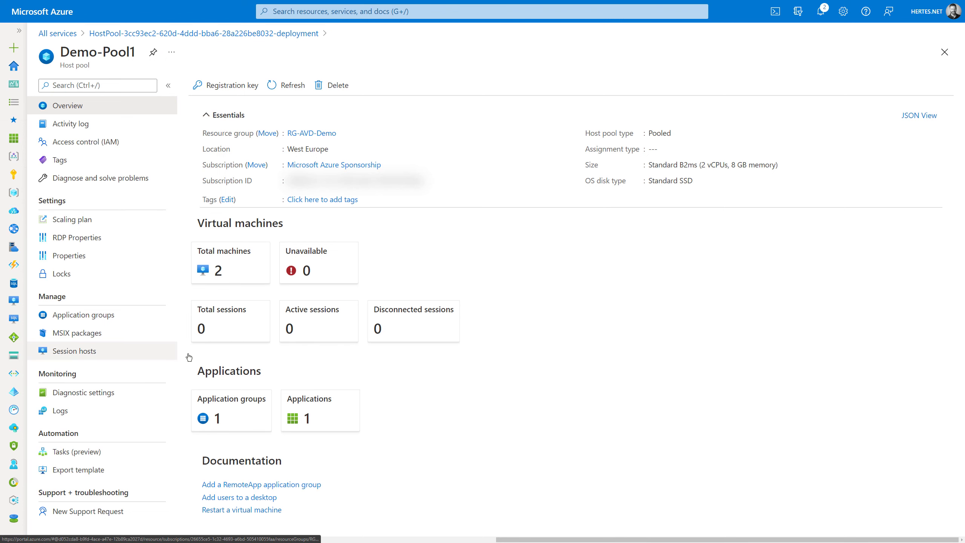
- Add a new Demo-Pool1 application group named mspaint and proceed to Applications
left_click(253, 413)
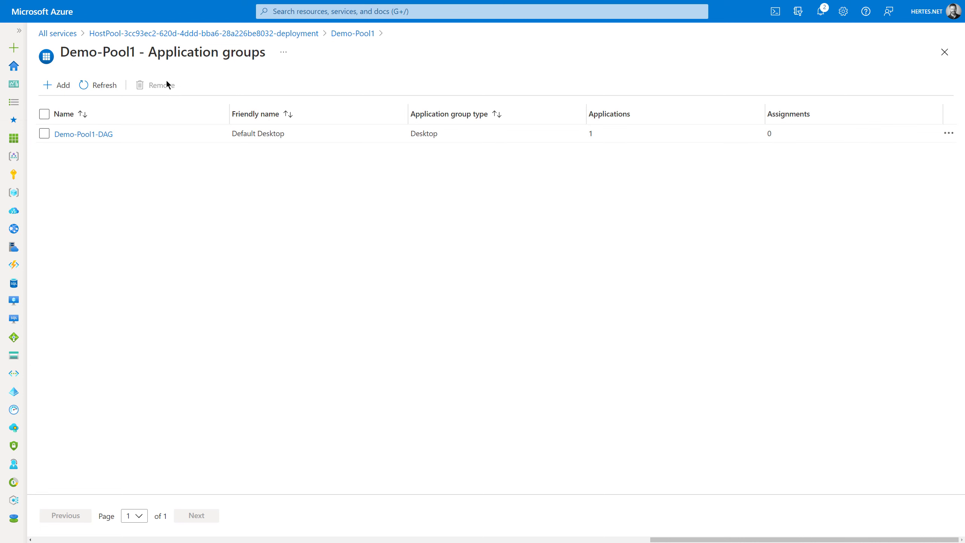
left_click(47, 91)
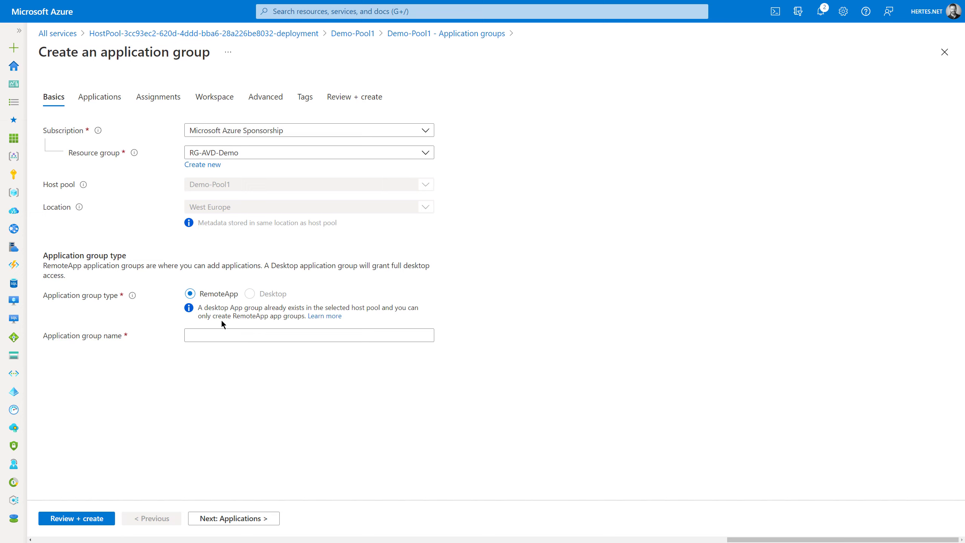
left_click(212, 332)
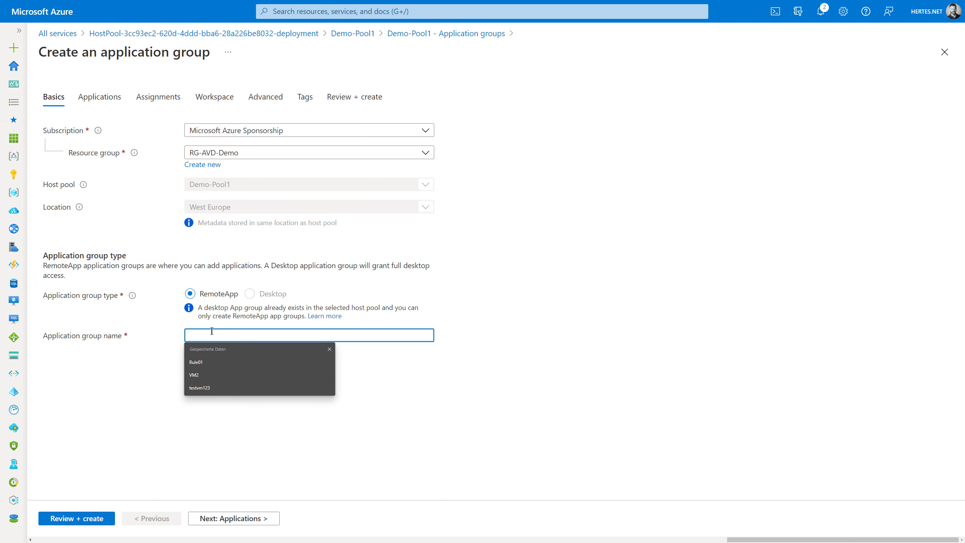
type("mspaint")
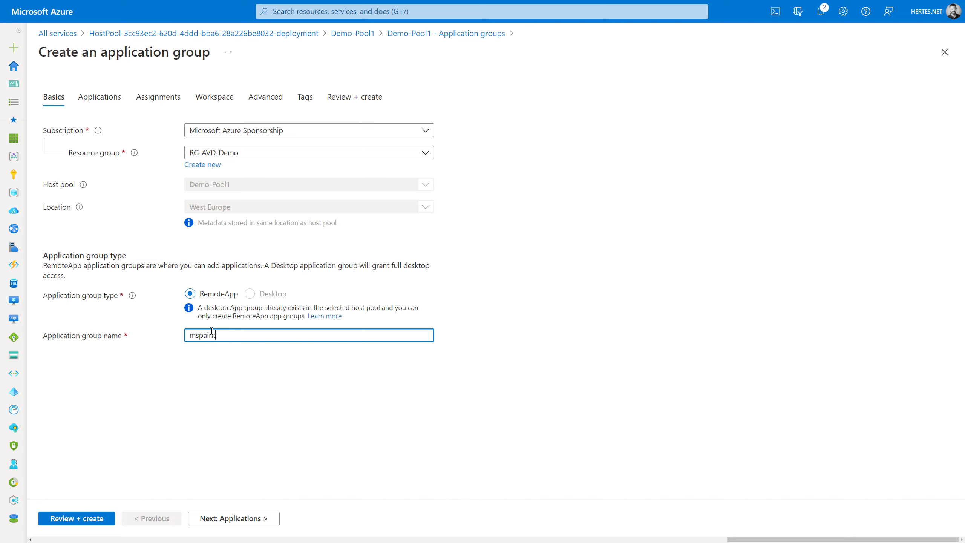
left_click(236, 519)
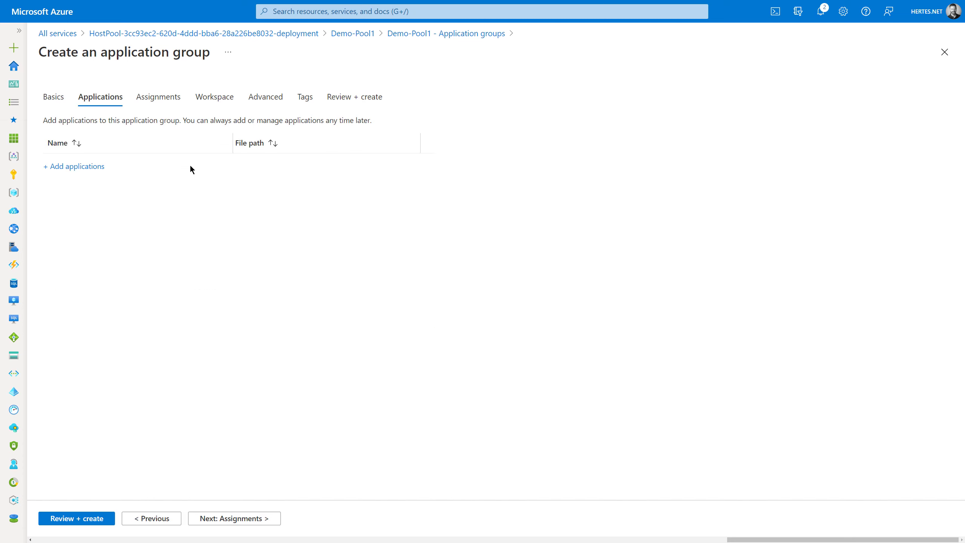
- Start adding an application, keeping Start menu as the application source
left_click(86, 166)
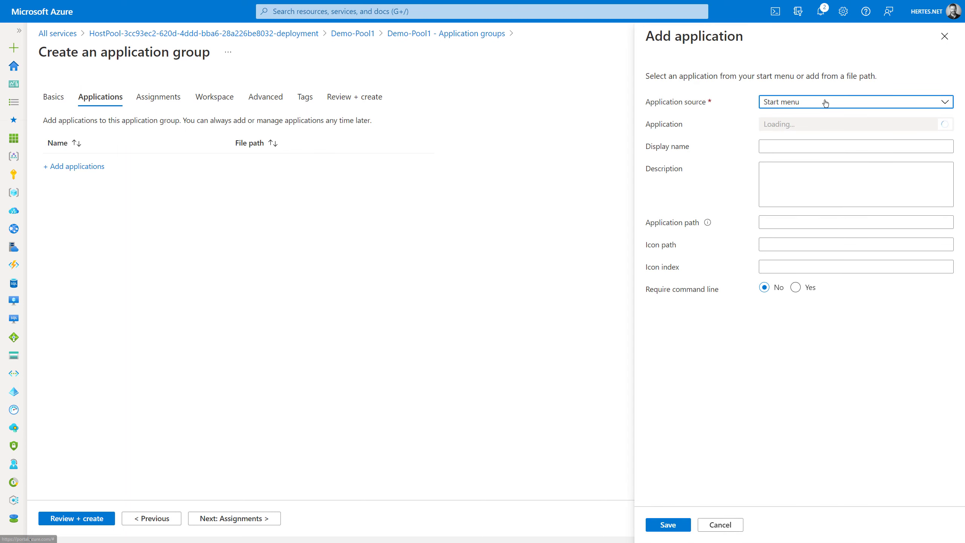
left_click(830, 103)
left_click(789, 110)
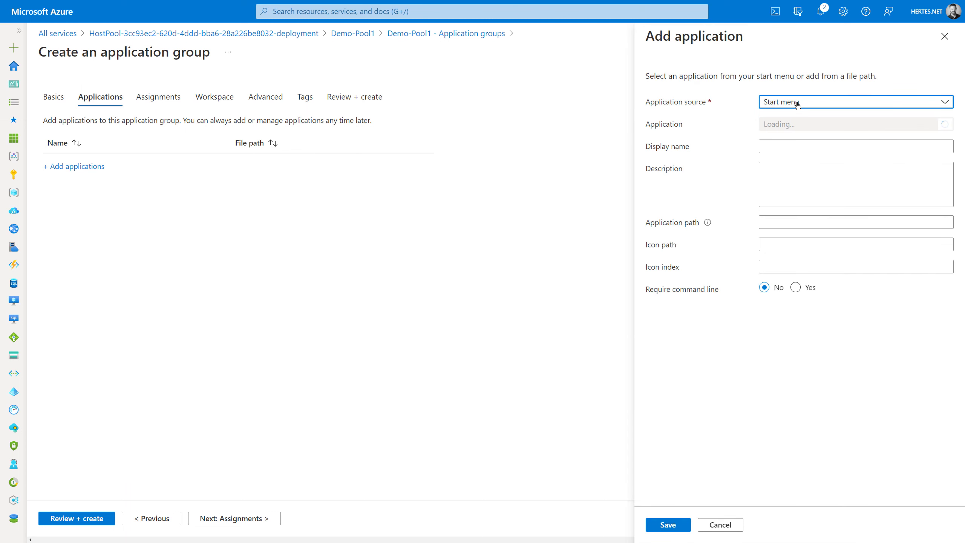
left_click(790, 102)
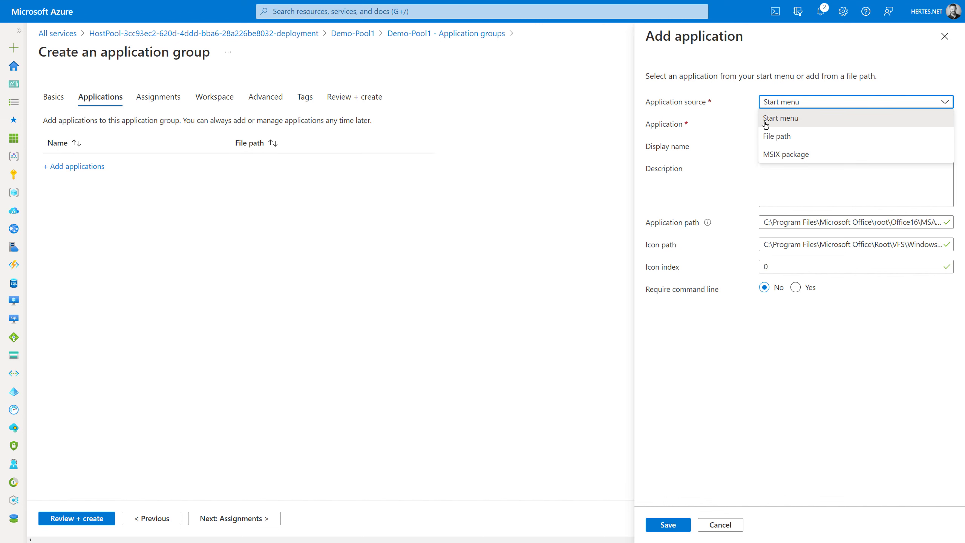
left_click(467, 132)
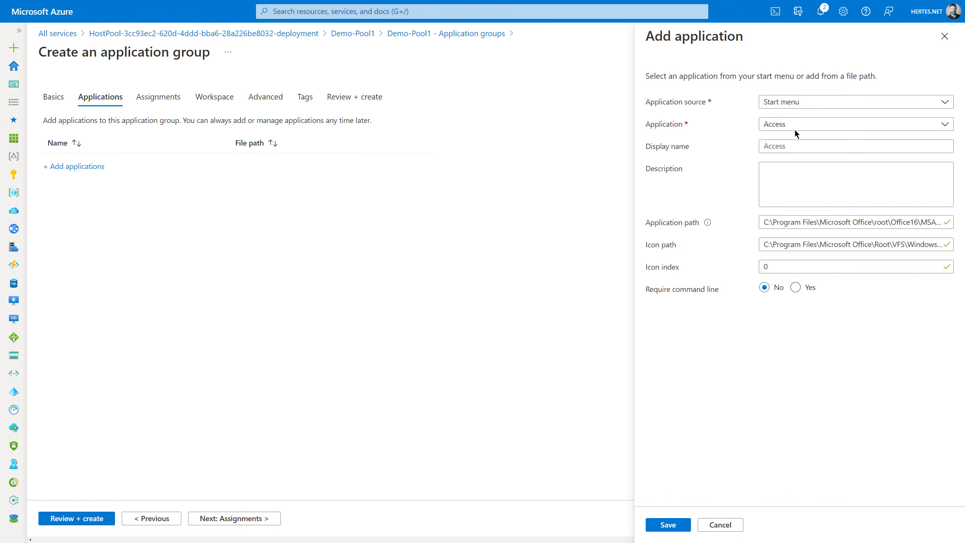
- Pick WordPad from the Start menu application list and save it to the group
left_click(795, 125)
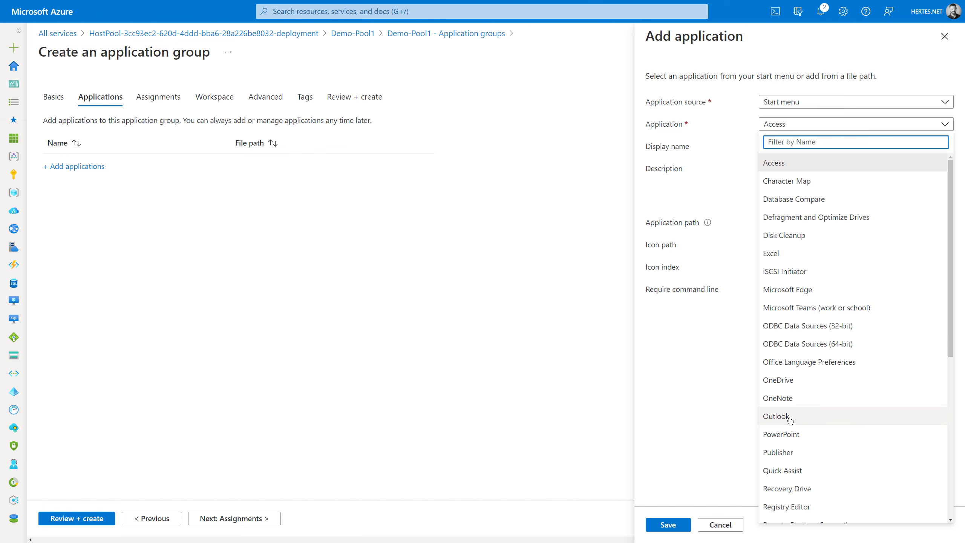
scroll(792, 420, "down", 7)
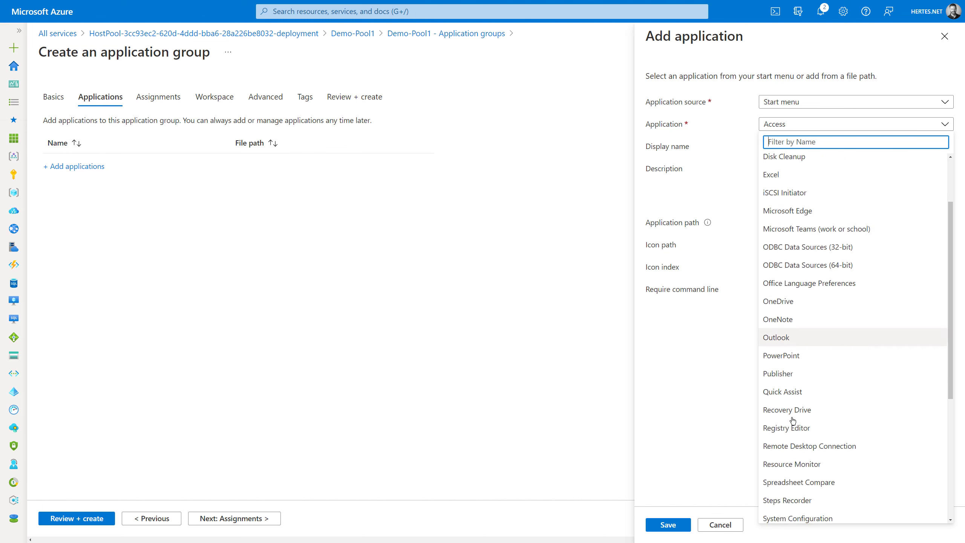
scroll(793, 420, "down", 1)
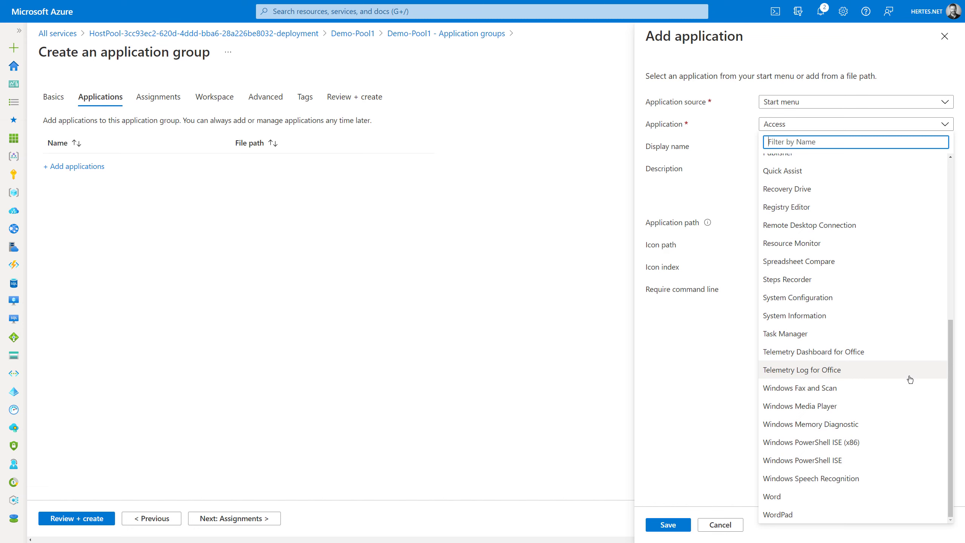
scroll(910, 379, "up", 3)
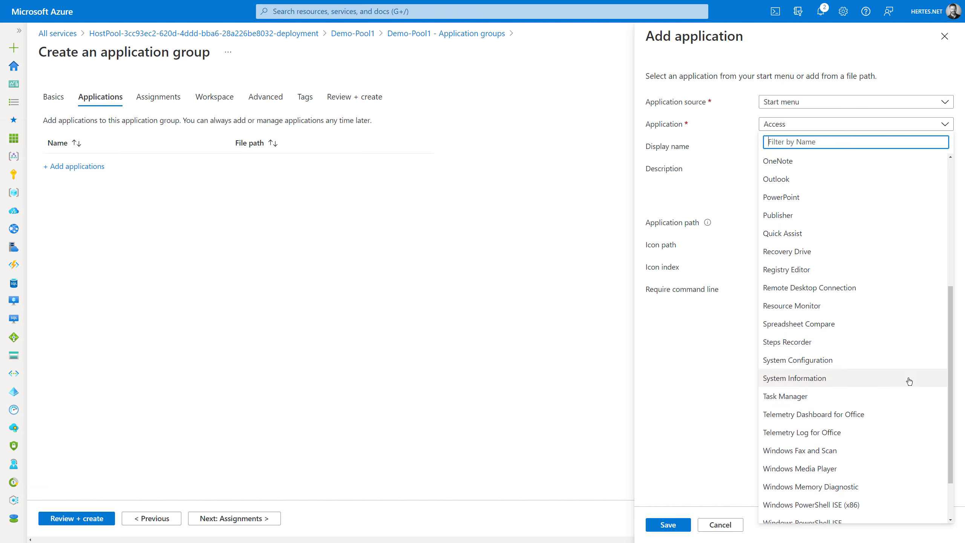
scroll(910, 381, "up", 3)
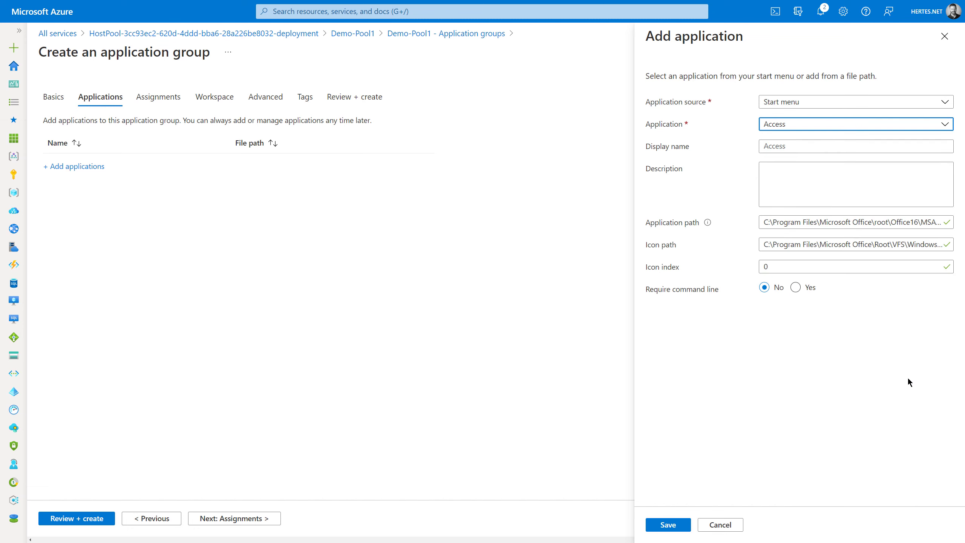
left_click(904, 126)
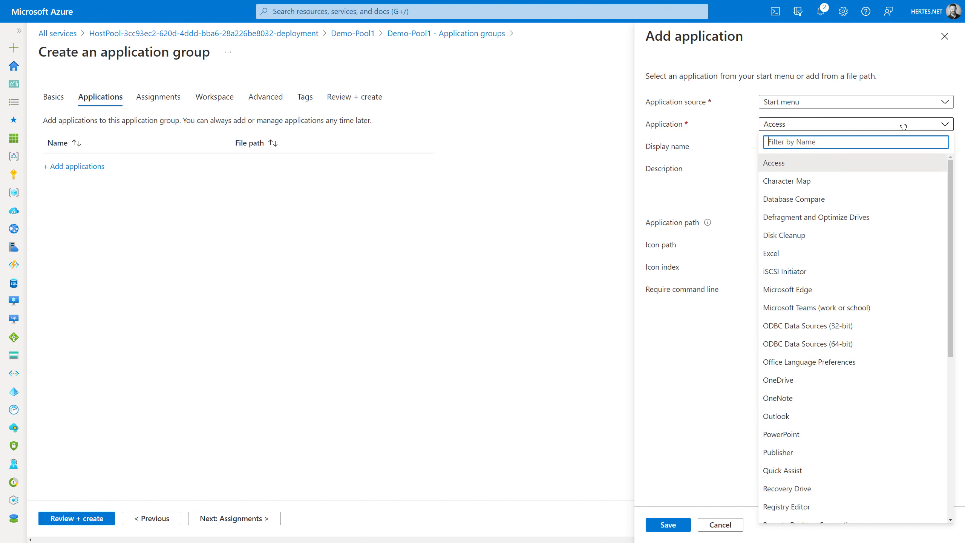
type("pa")
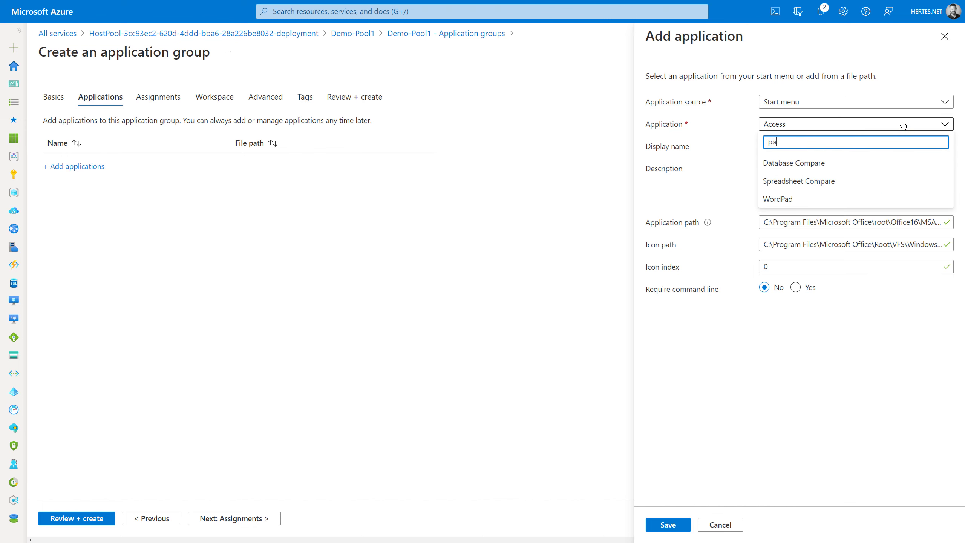
key("BackSpace")
key("BackSpace")
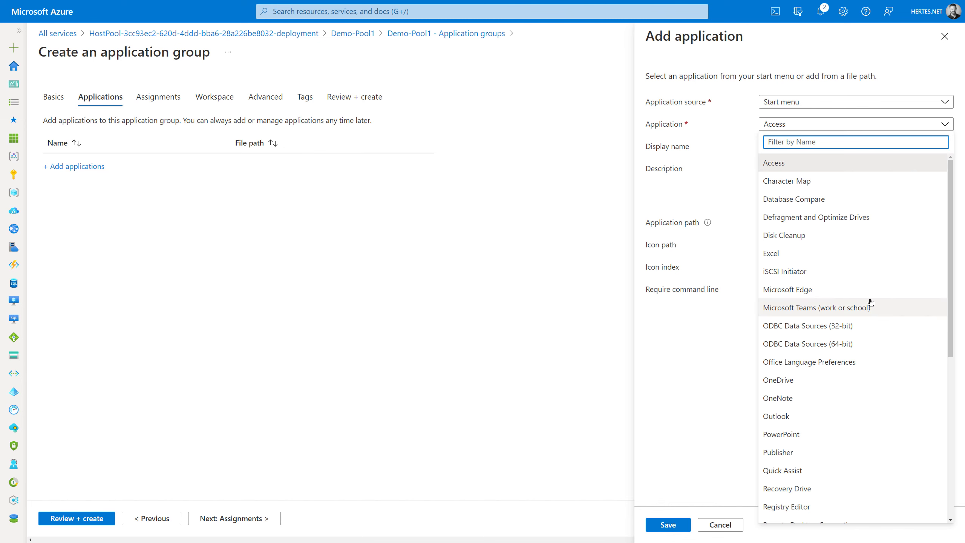
scroll(868, 304, "down", 6)
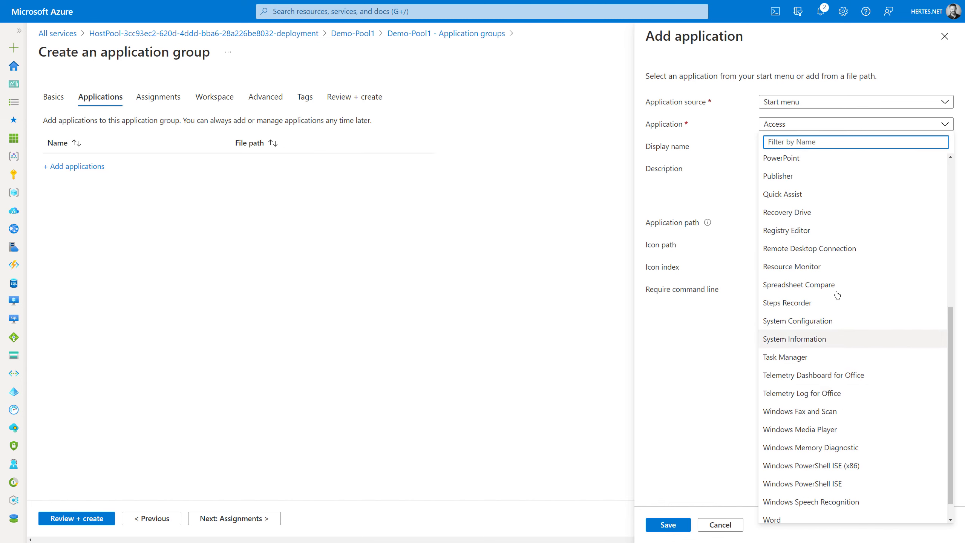
scroll(831, 267, "down", 1)
left_click(781, 493)
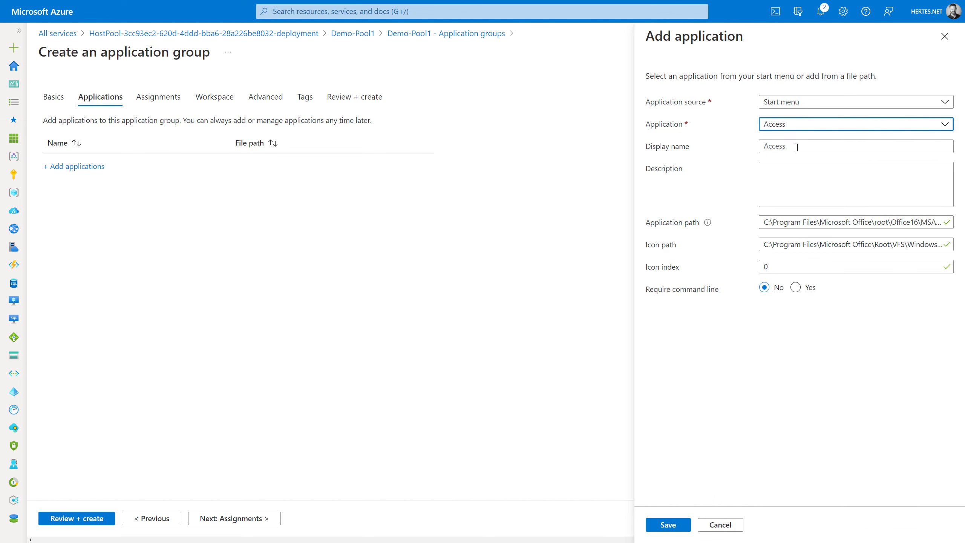
left_click(802, 129)
key("Escape")
left_click(929, 128)
scroll(855, 418, "down", 8)
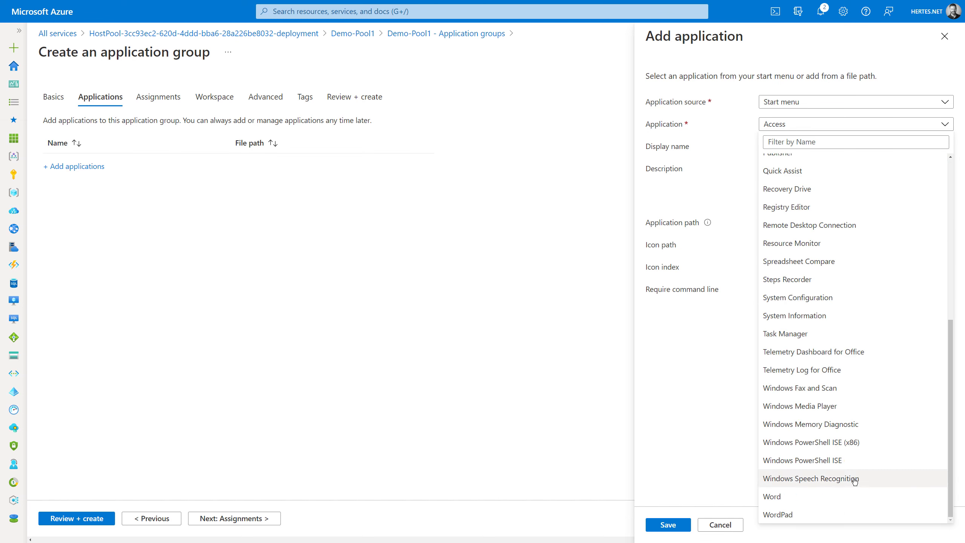
left_click(795, 514)
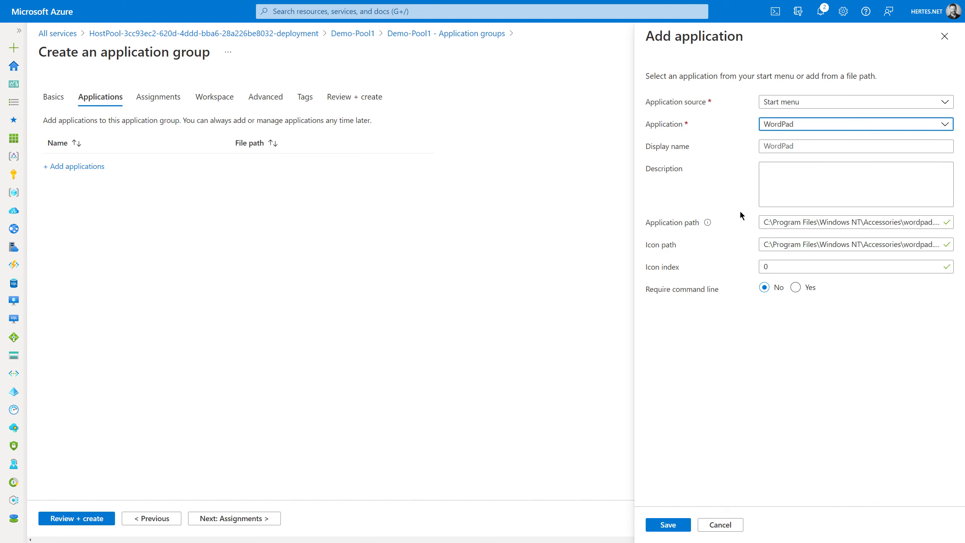
left_click(678, 531)
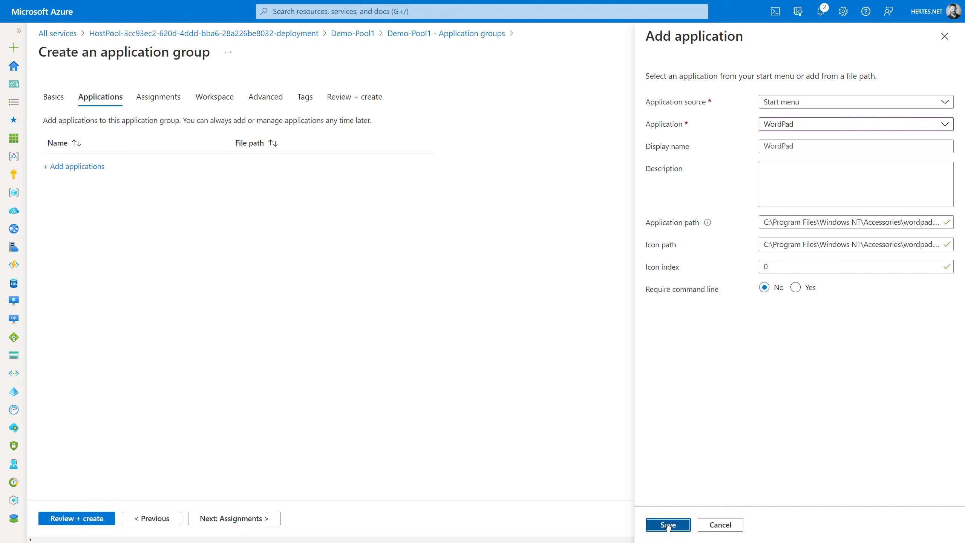
- Rename the application group from mspaint to Wordpad
left_click(56, 96)
left_click_drag(229, 335, 14, 301)
type("wordpa")
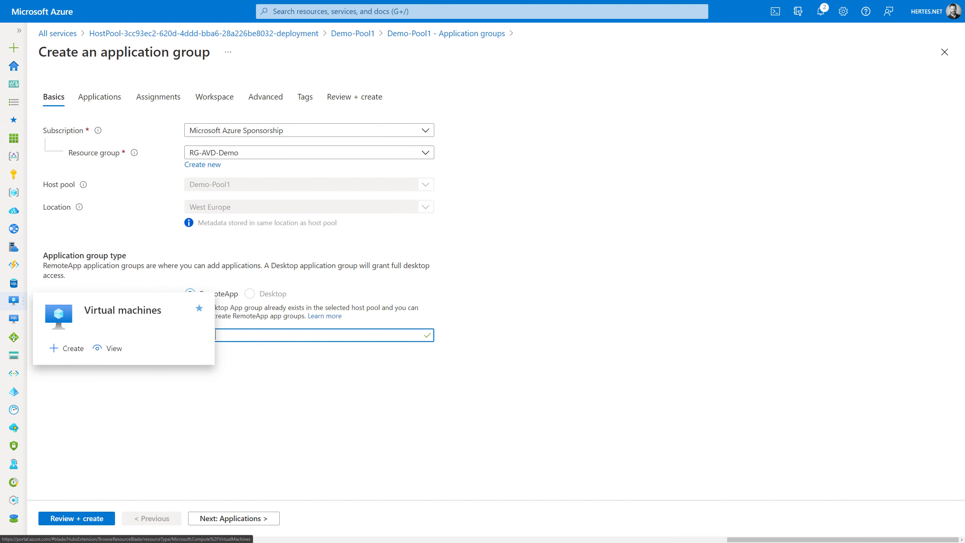
type("d")
left_click(455, 401)
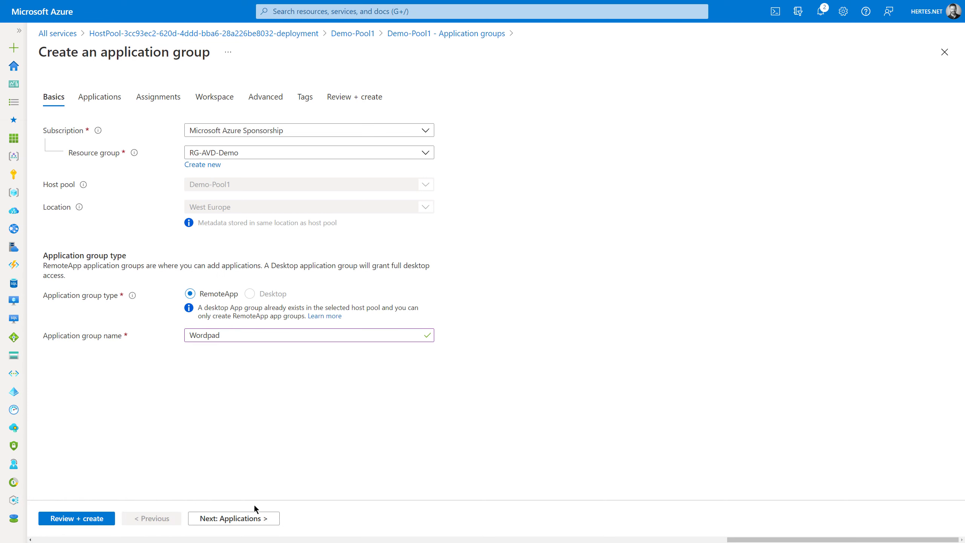
- Assign the On-premises Benutzer group to the Wordpad application group
left_click(254, 517)
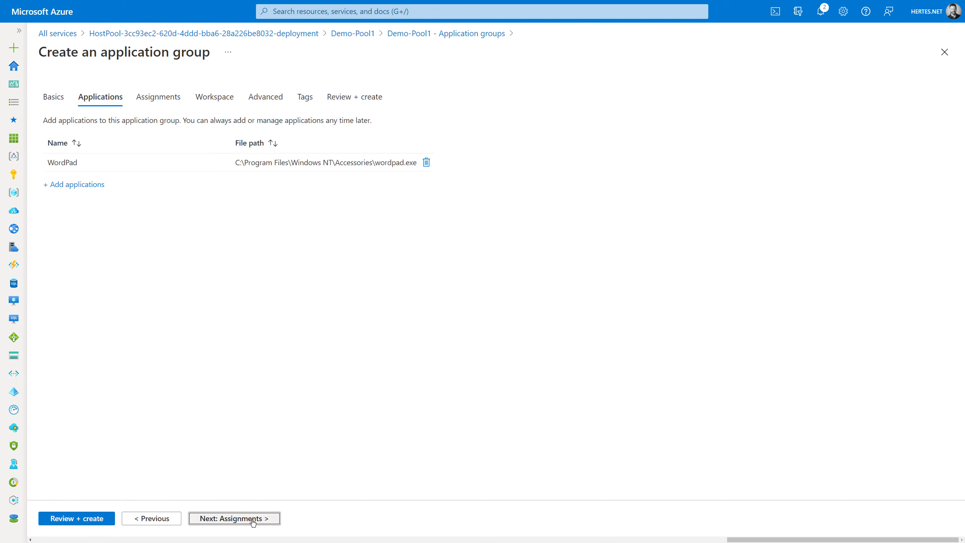
left_click(159, 100)
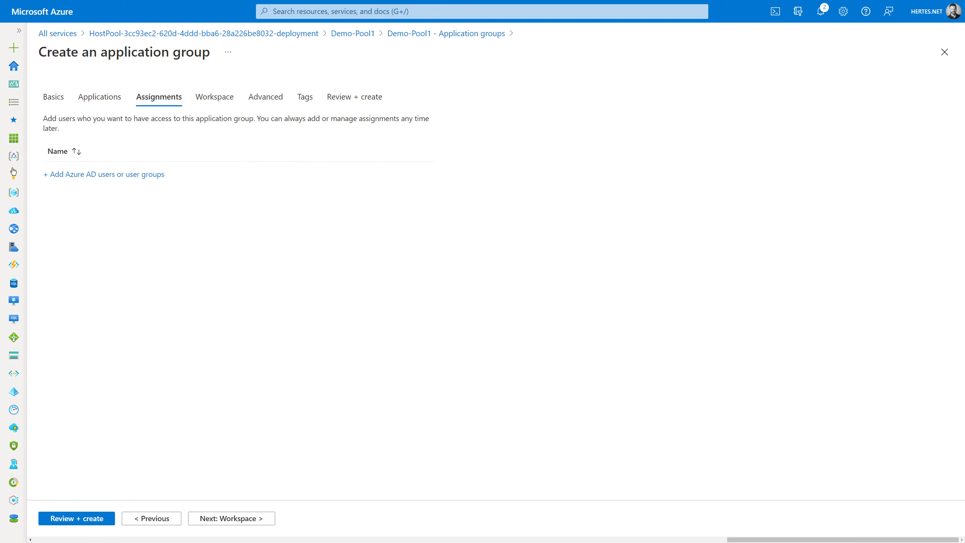
left_click(72, 174)
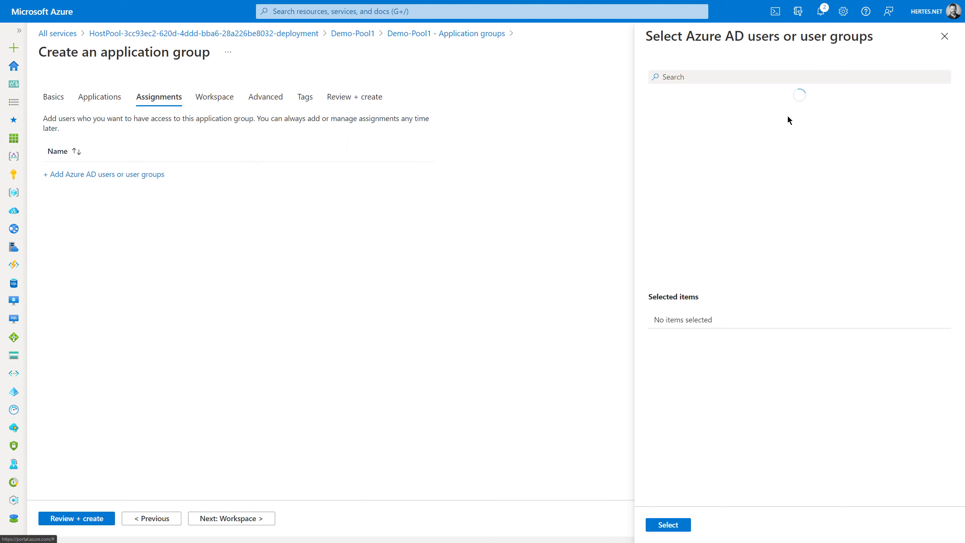
left_click(708, 81)
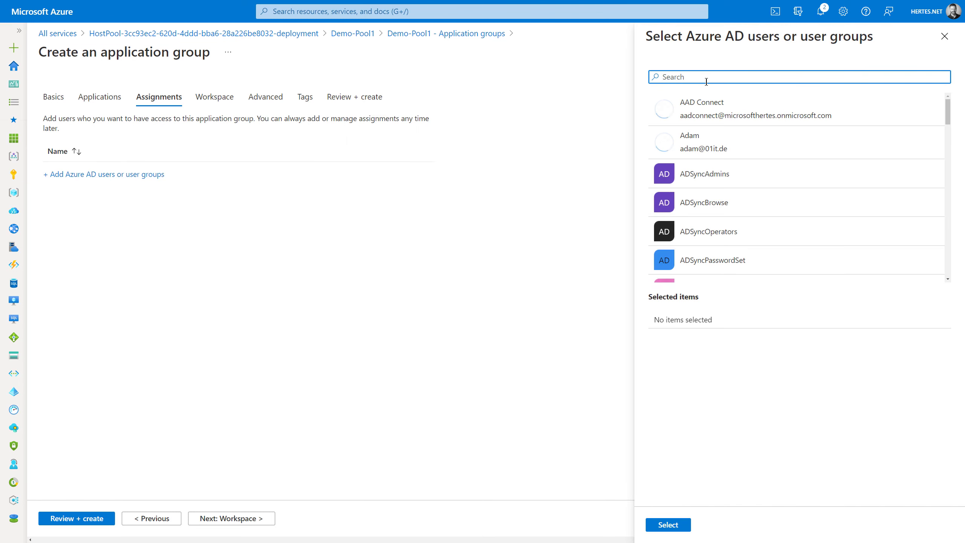
type("on")
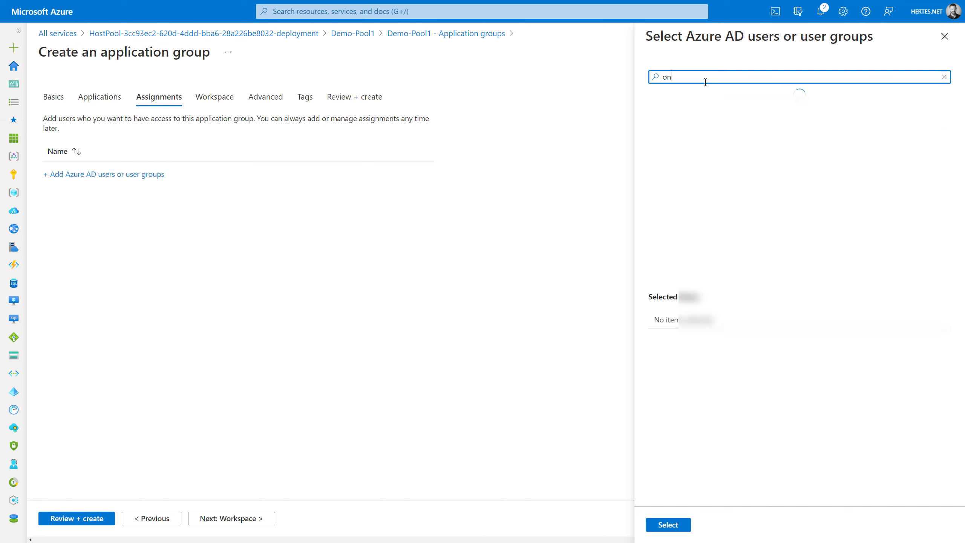
left_click(722, 116)
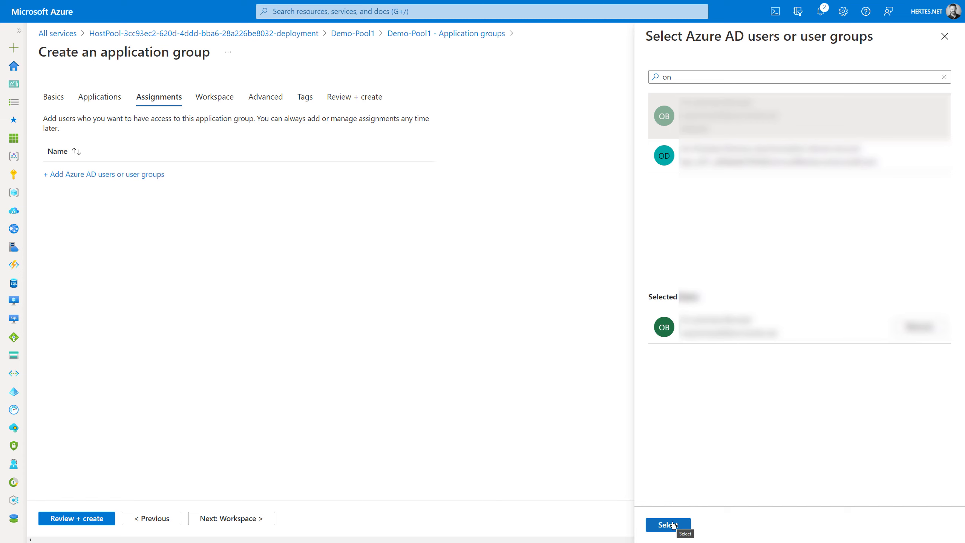
left_click(669, 525)
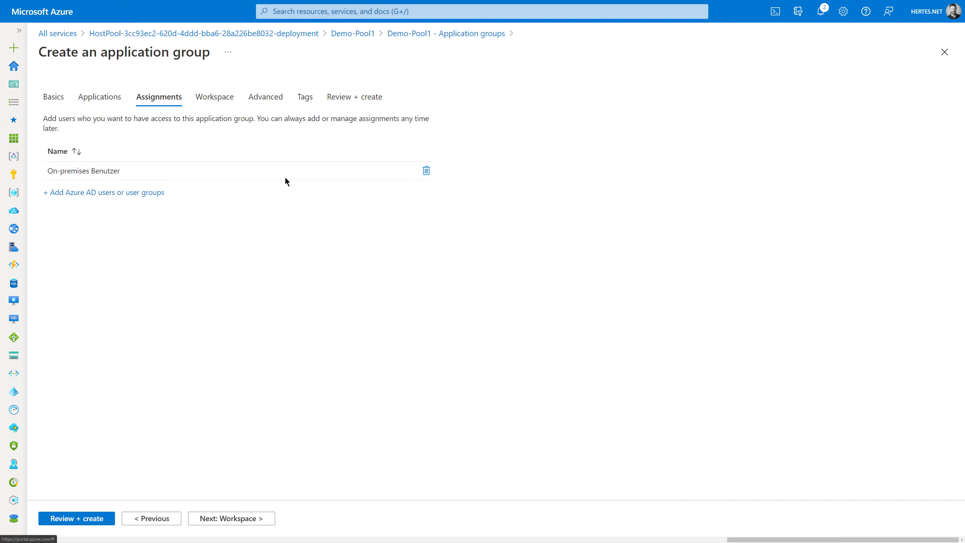
left_click(213, 98)
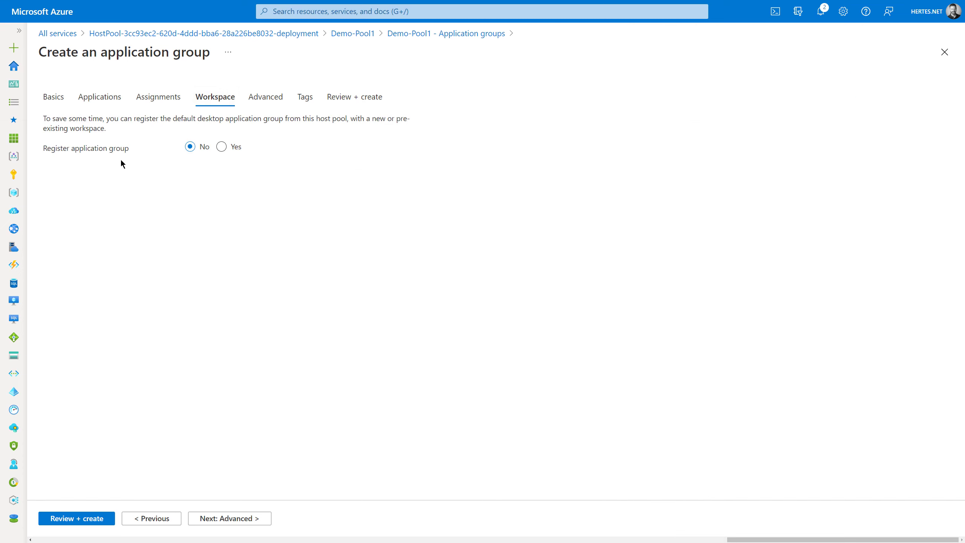
- Register the group to demo-workspace1, send diagnostics to centraldefaultlogging-law, and run validation
left_click(222, 147)
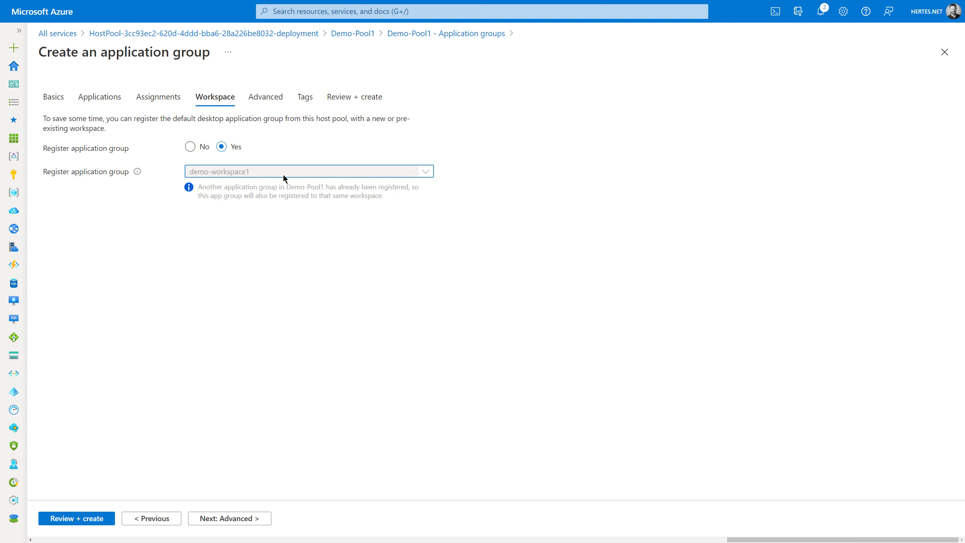
left_click(270, 98)
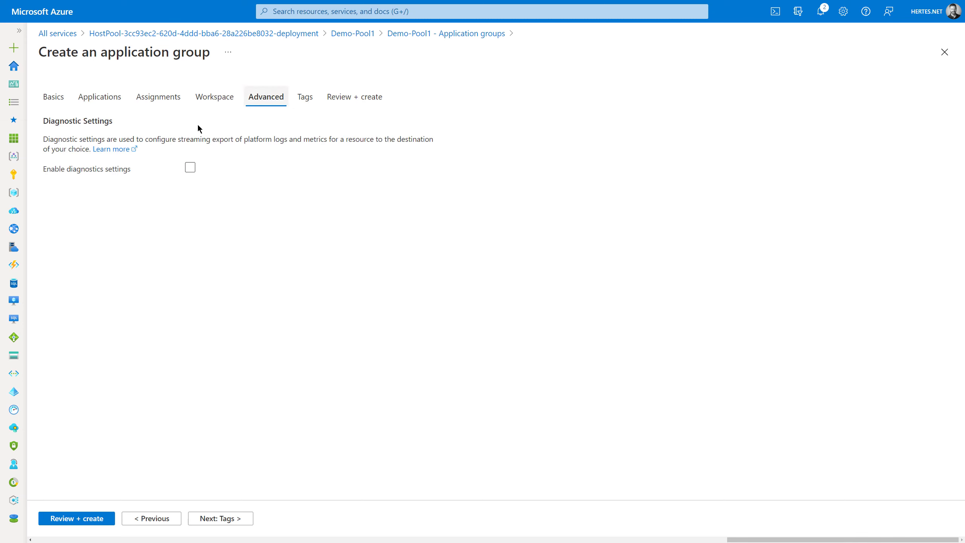
left_click(190, 168)
left_click(193, 266)
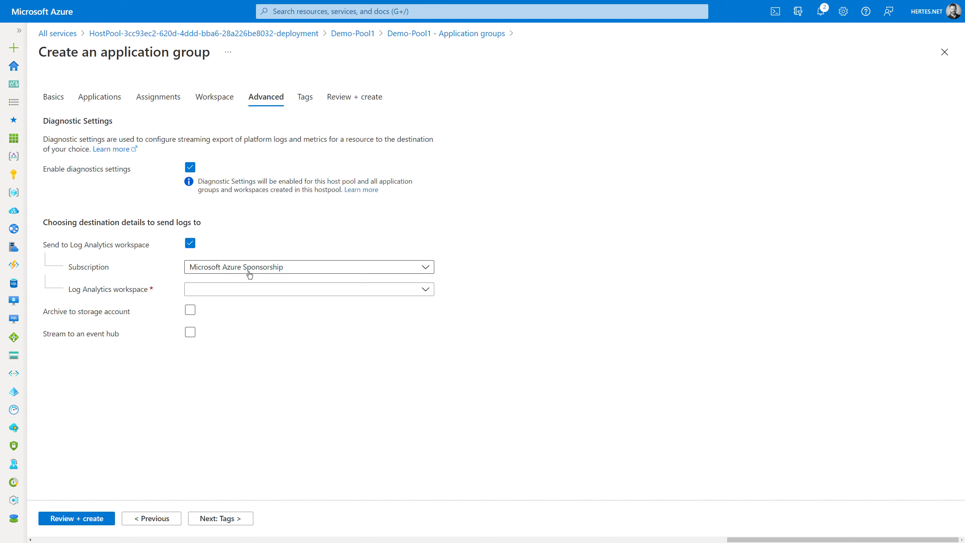
left_click(250, 289)
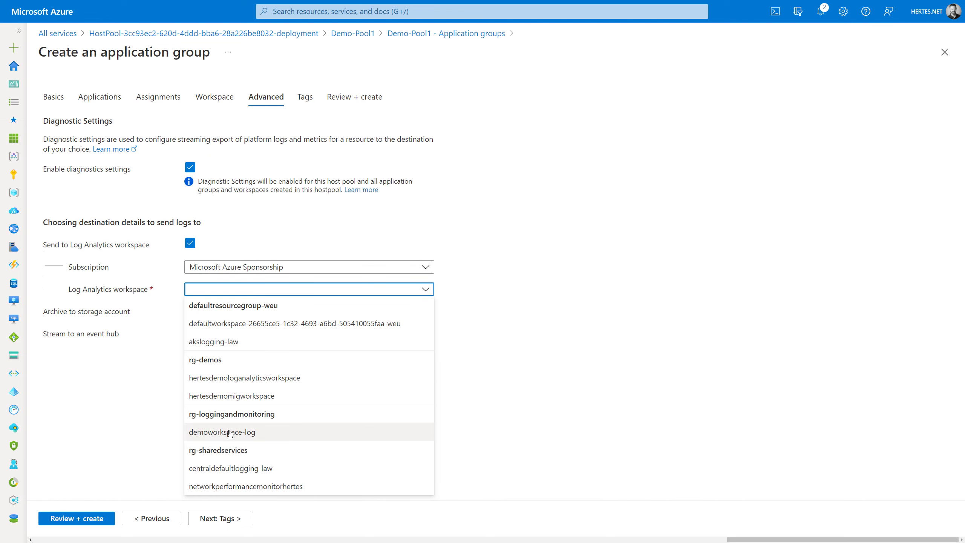
left_click(232, 468)
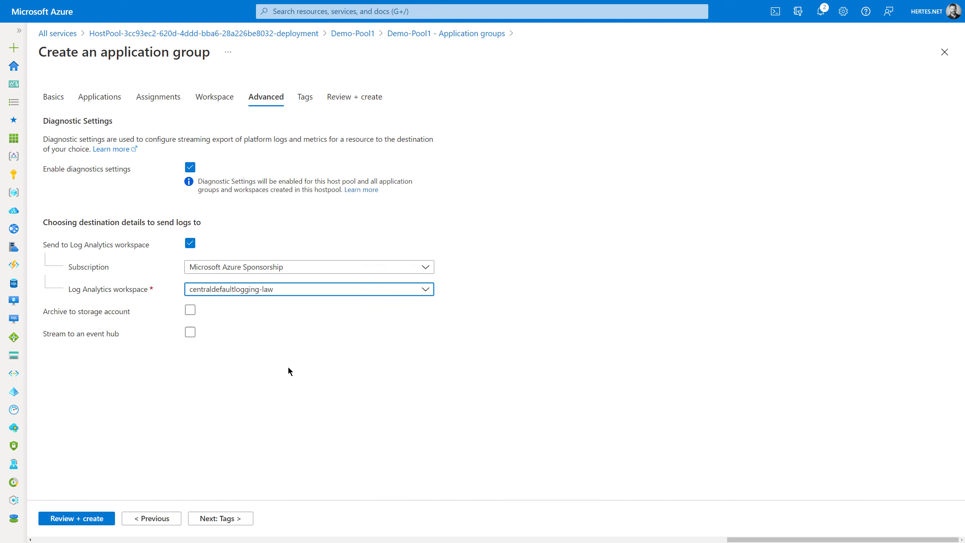
left_click(78, 519)
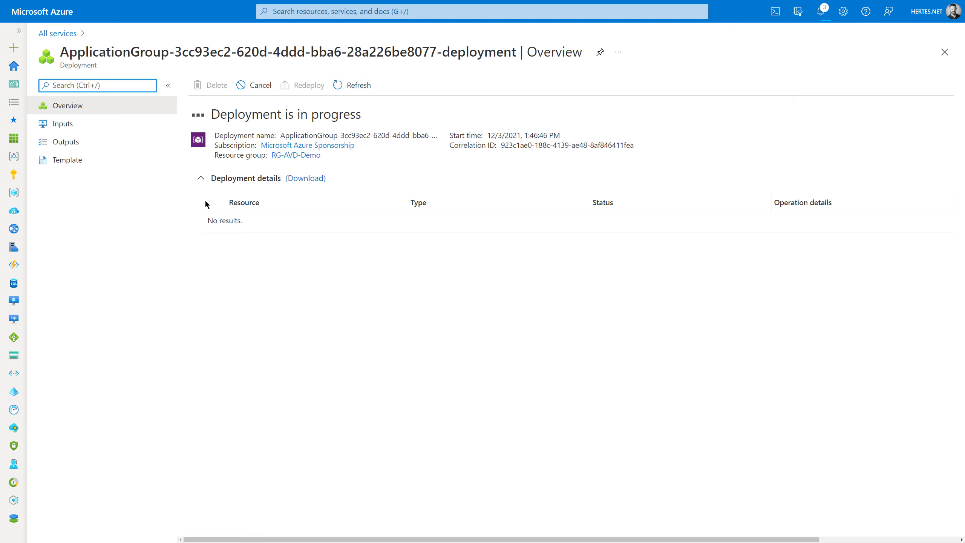
- Browse RG-AVD-Demo to Demo-Pool1-DAG's assignments, then view Demo-Pool1's MSIX packages
left_click(301, 155)
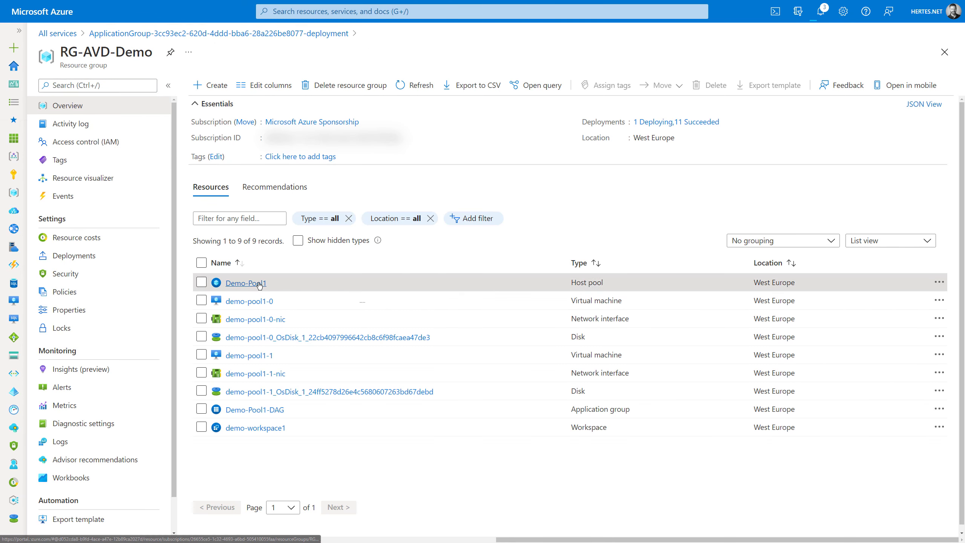
left_click(259, 285)
left_click(83, 314)
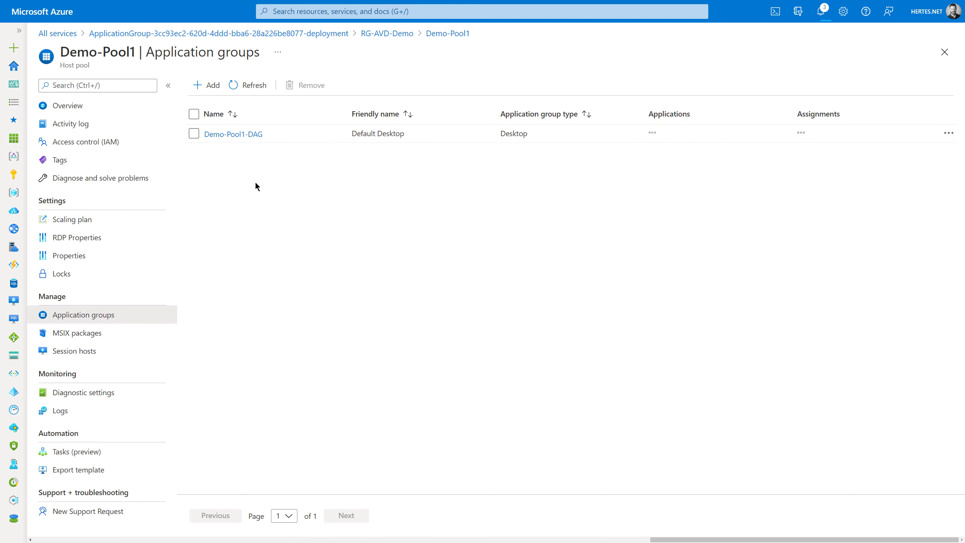
left_click(240, 133)
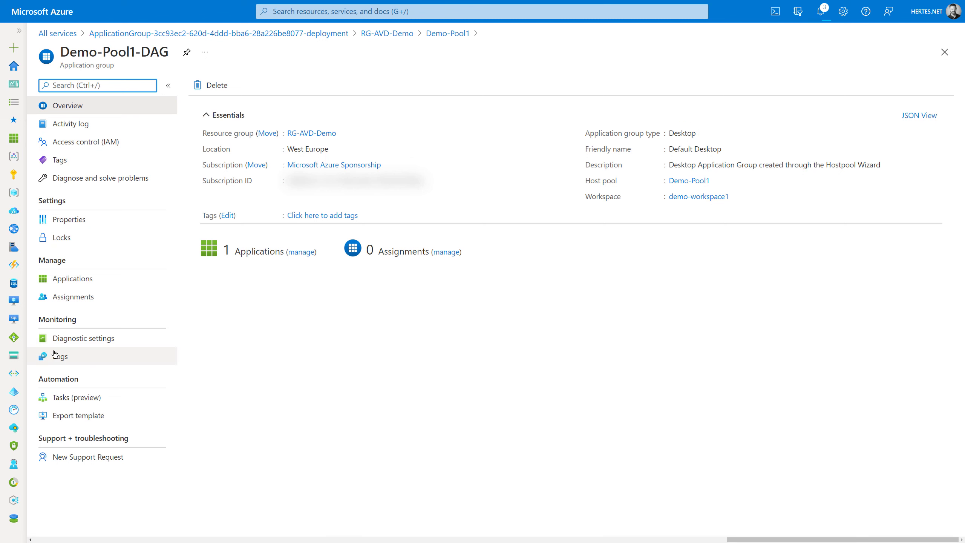
left_click(68, 295)
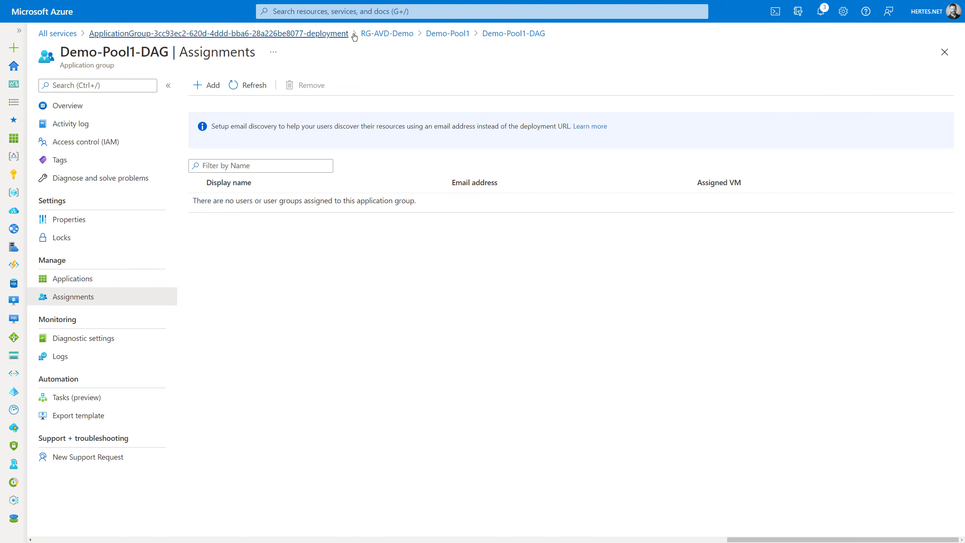
left_click(448, 33)
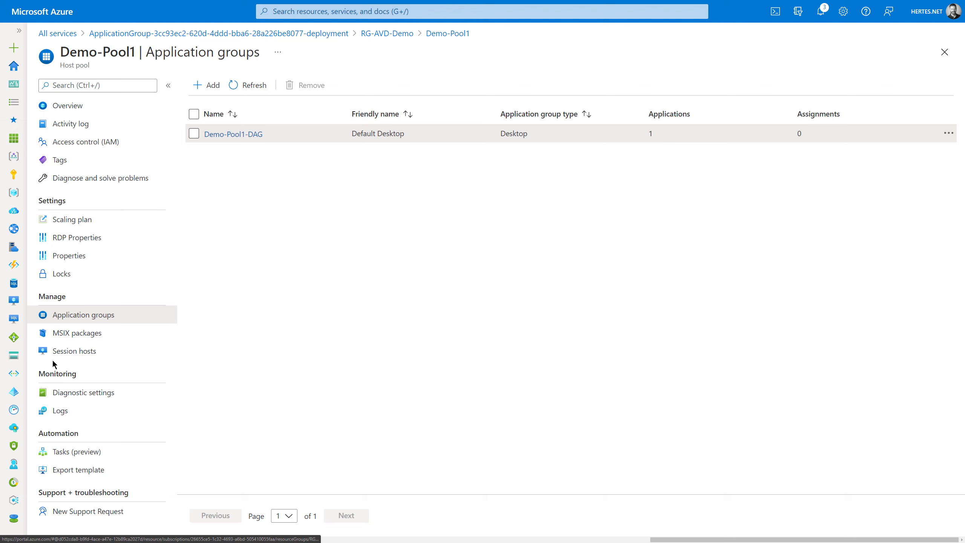
left_click(70, 333)
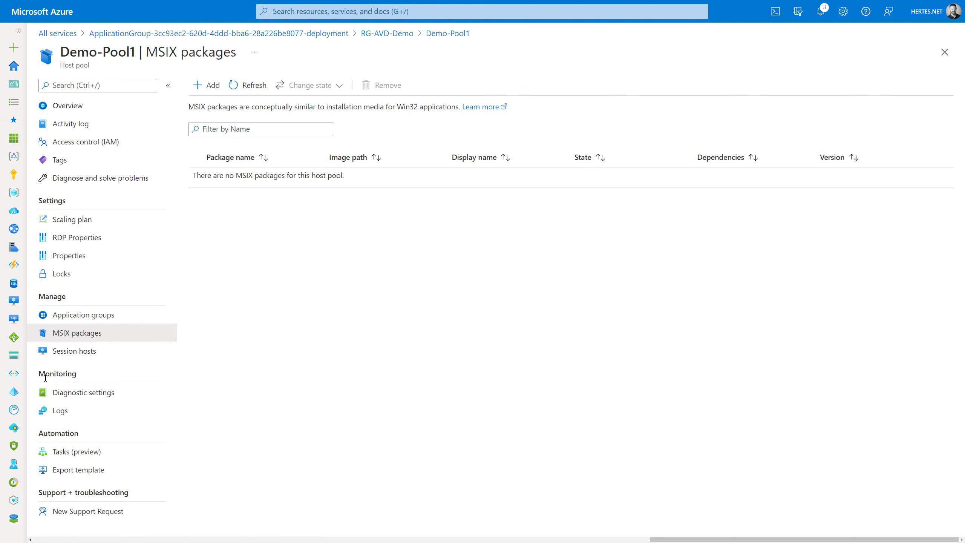
- Check Demo-Pool1's session hosts and run an AzureActivity log query
left_click(63, 351)
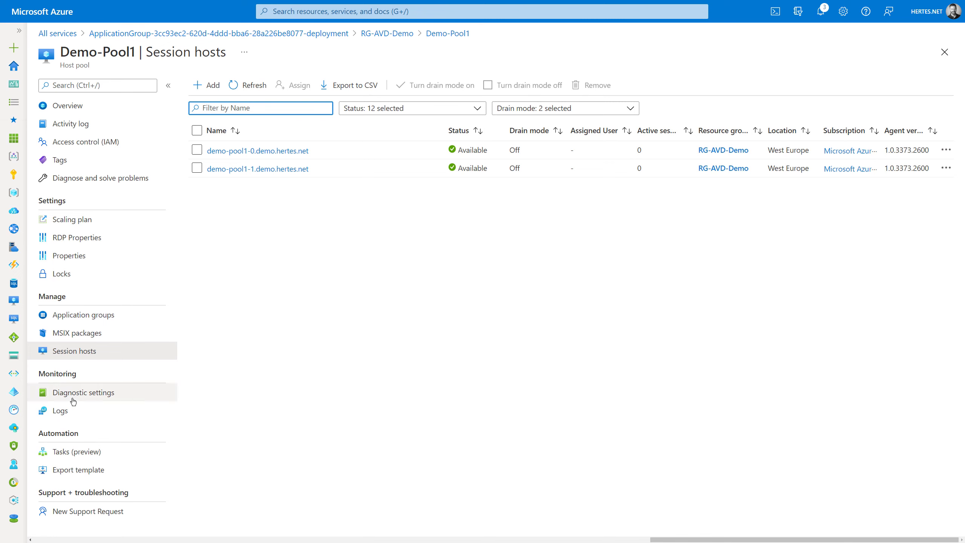
left_click(61, 411)
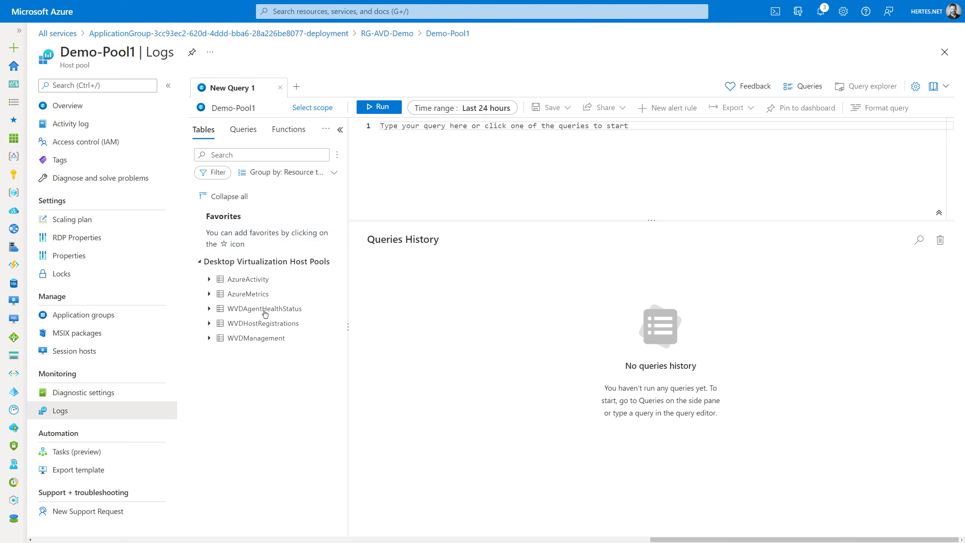
double_click(262, 281)
left_click(386, 108)
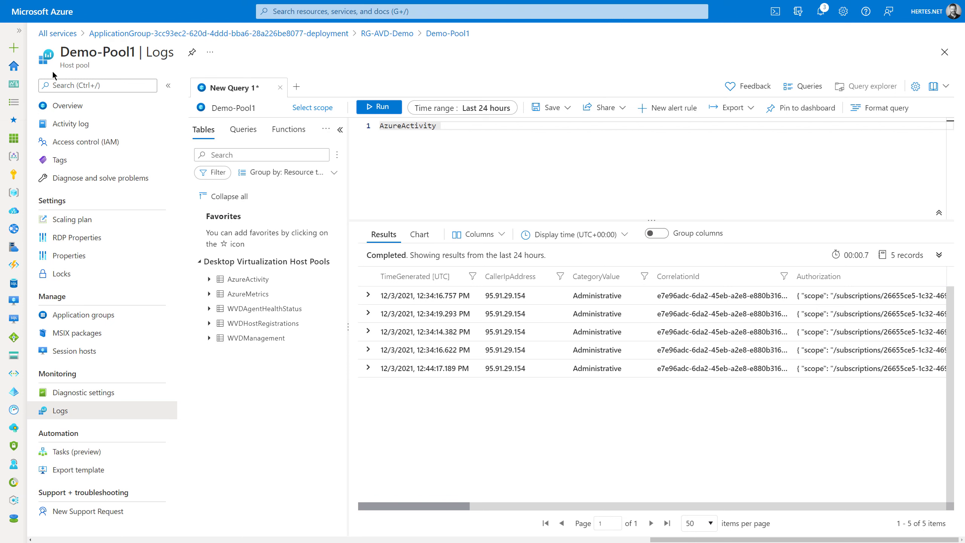
- Discard the unsaved query and return to Demo-Pool1's overview showing 2 application groups
left_click(91, 219)
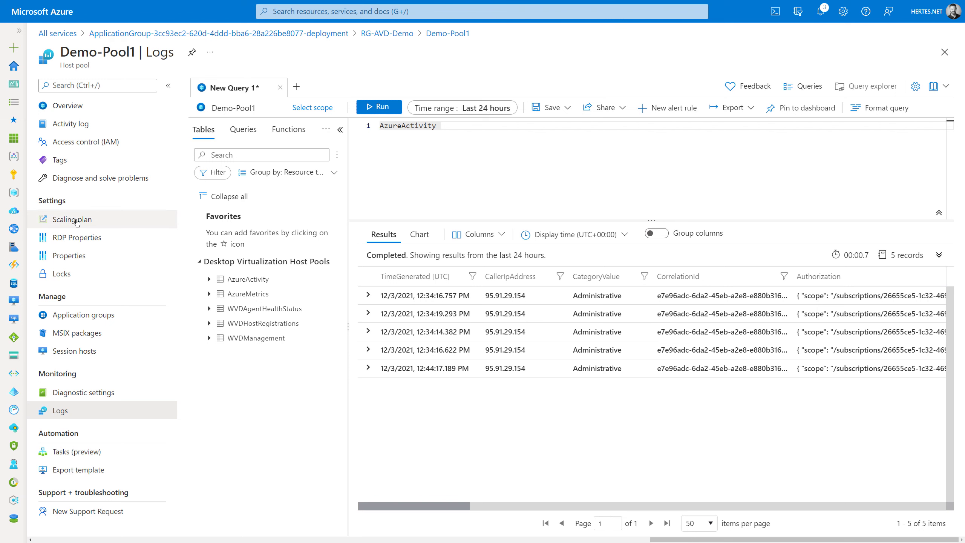
left_click(505, 34)
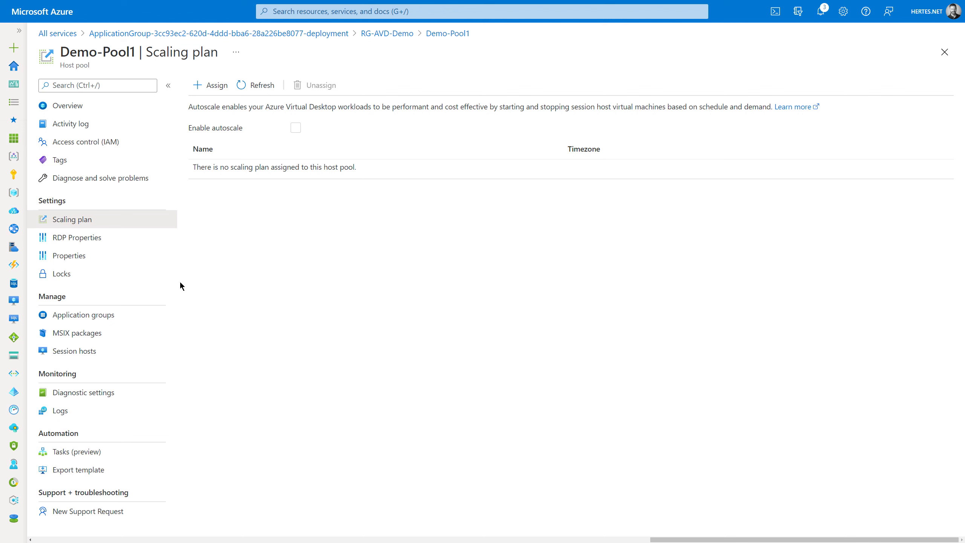
left_click(42, 109)
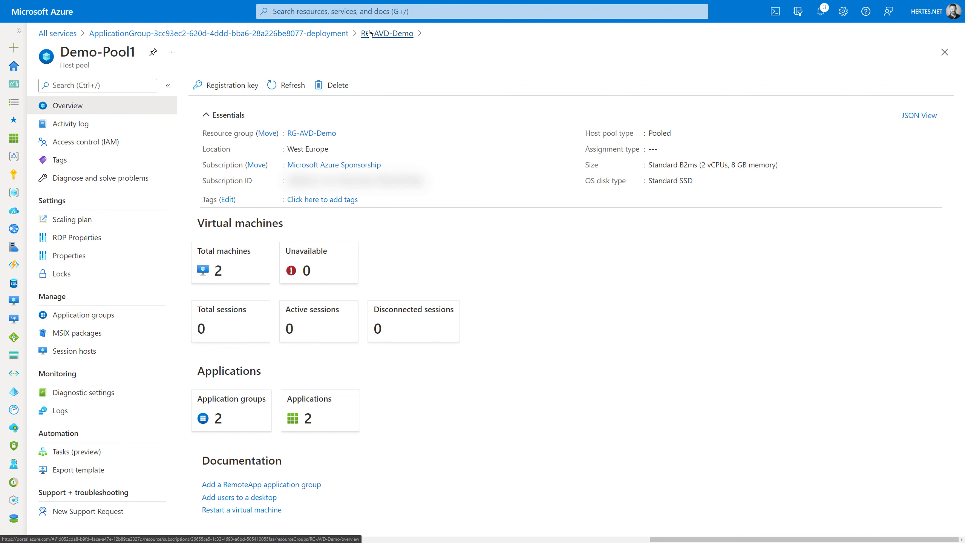
- Open Azure Virtual Desktop and browse its host pools, application groups, workspaces and users
left_click(377, 12)
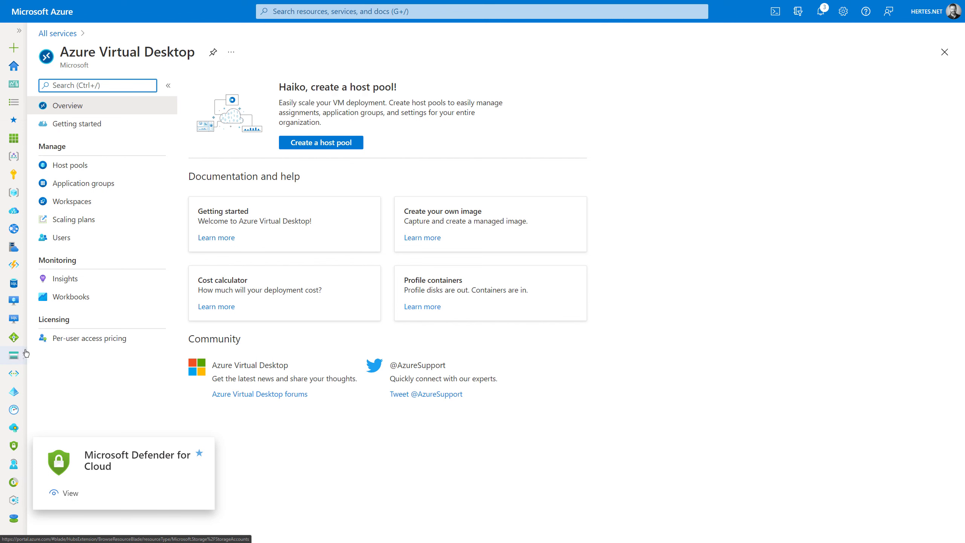
left_click(55, 167)
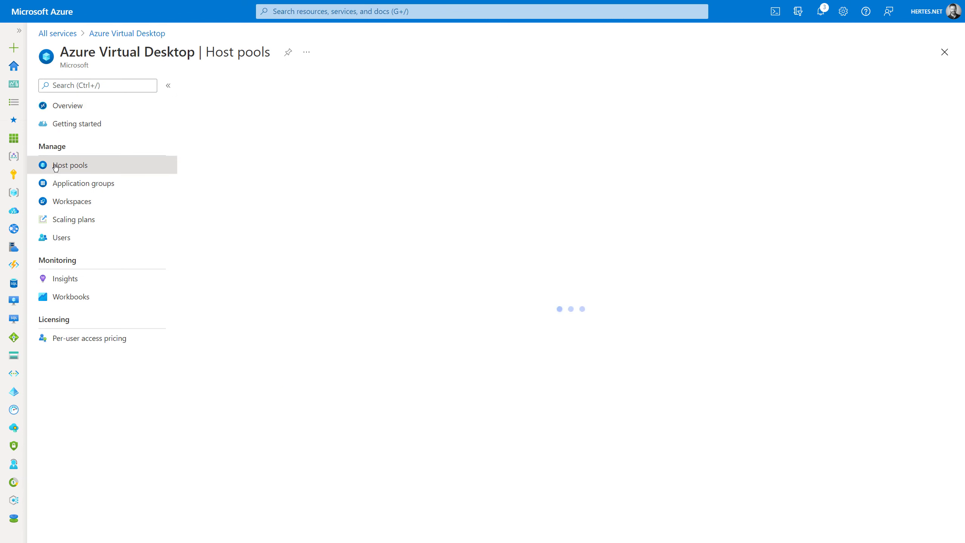
left_click(74, 188)
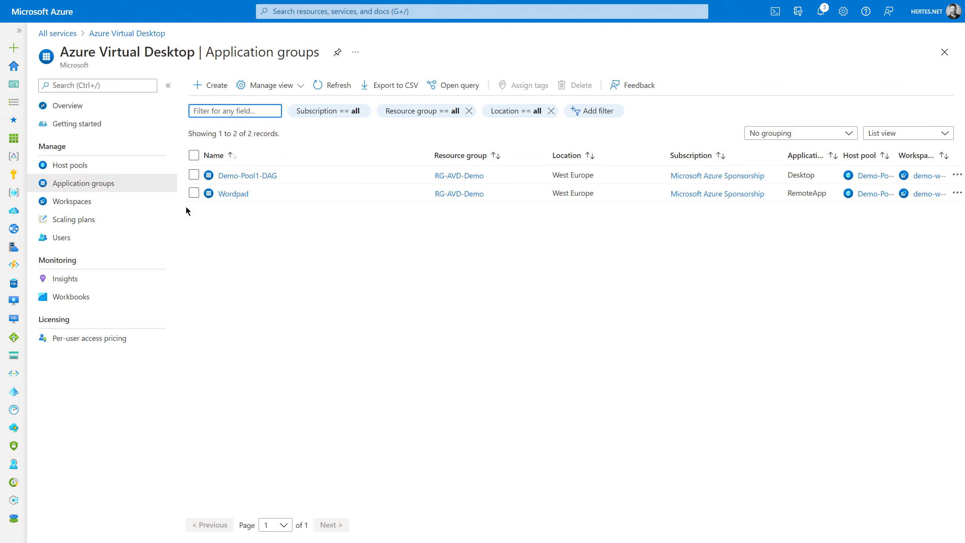
left_click(85, 202)
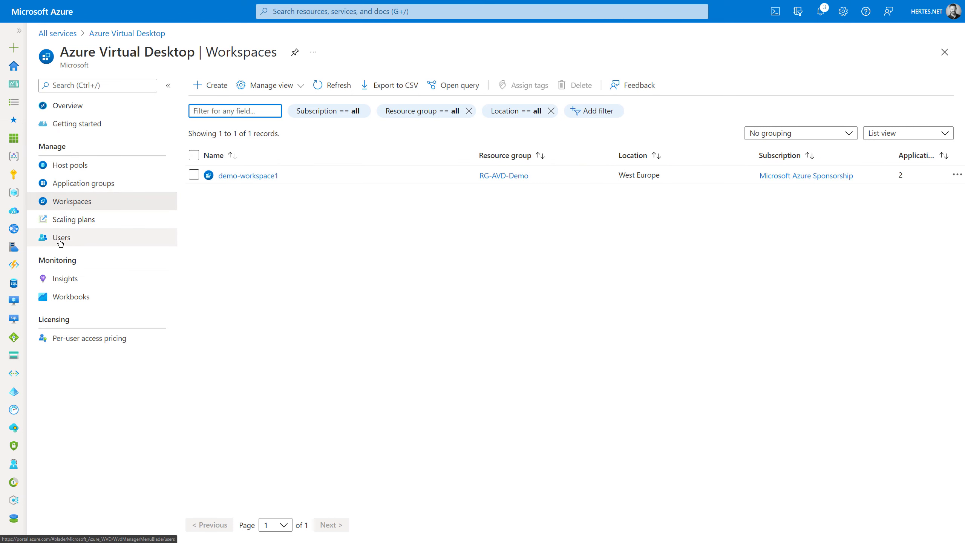
left_click(82, 242)
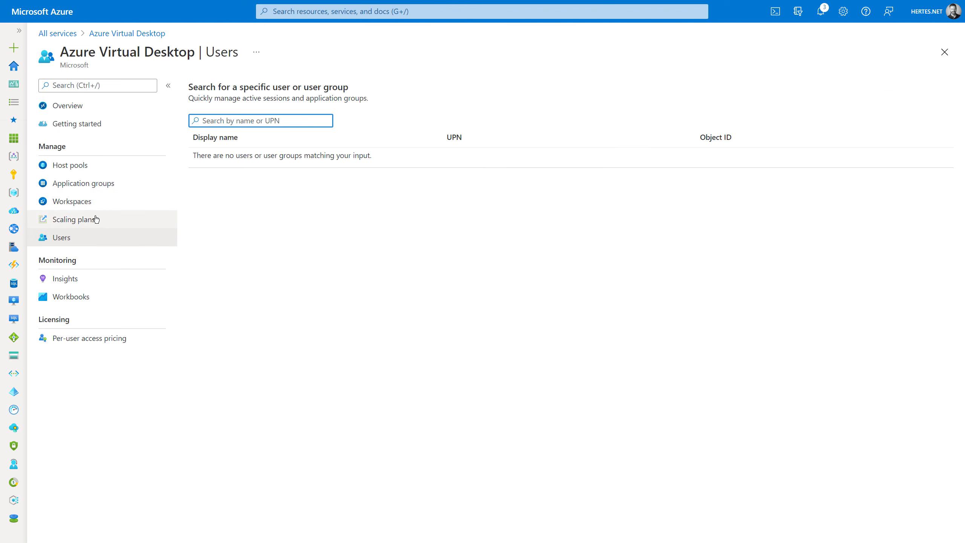
left_click(97, 187)
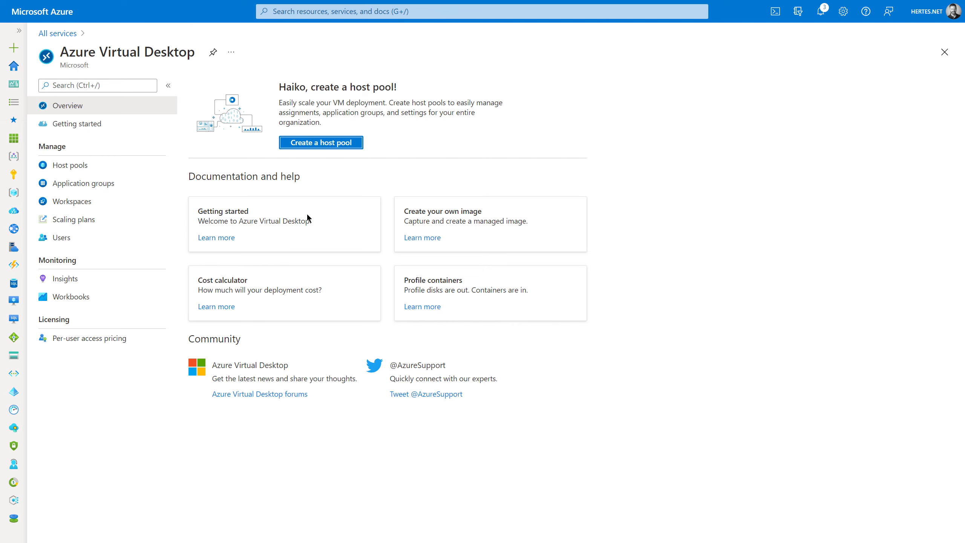
- Load the Remote Desktop web client at rdweb.wvd.microsoft.com in a new Edge tab
key("ctrl+t")
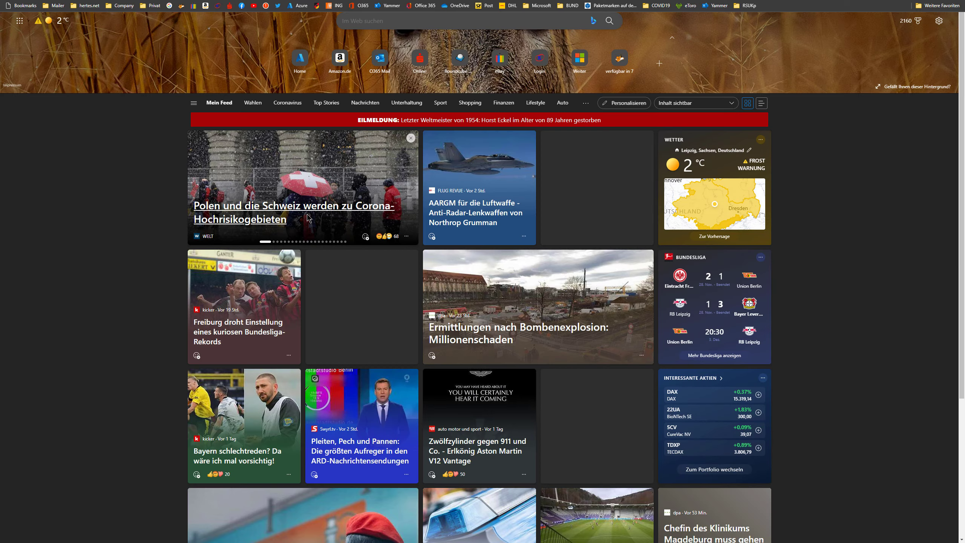
key("Return")
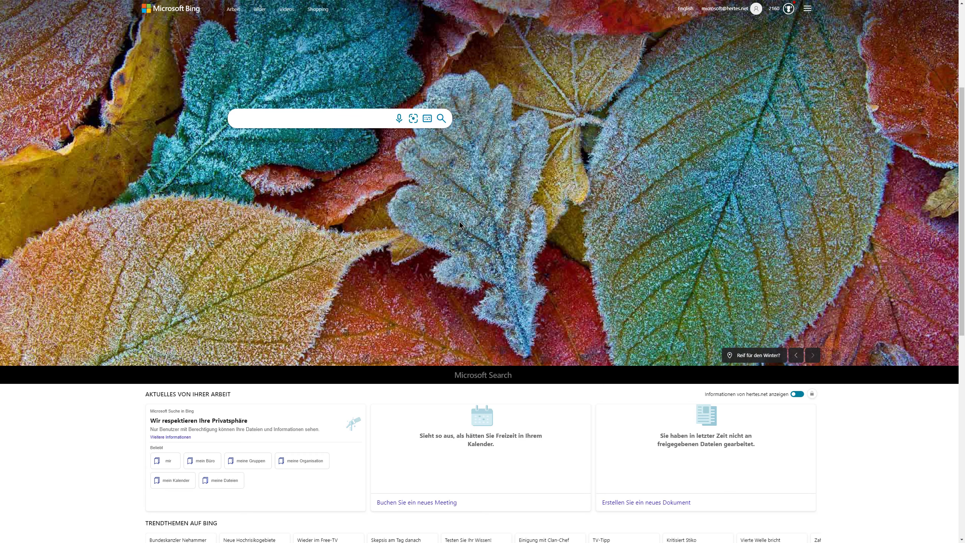
key("ctrl+l")
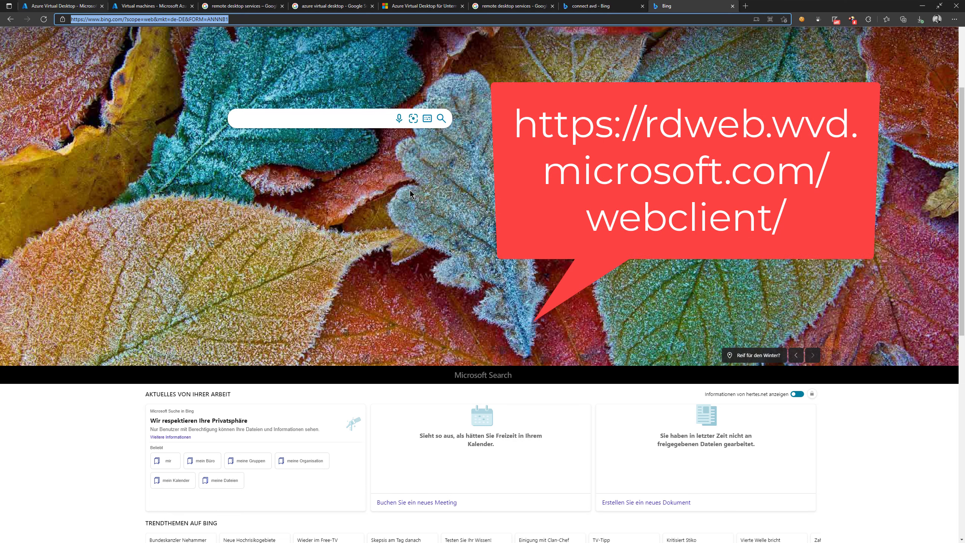
type("https://rdweb.wvd.microsoft.com/webclient/")
key("Return")
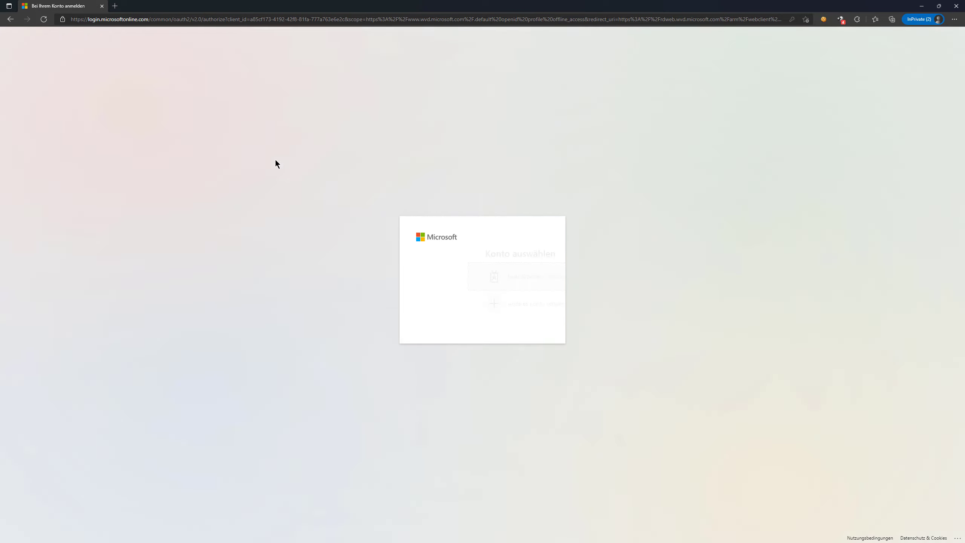
- Sign in with another account using the user's e-mail address and password
left_click(440, 303)
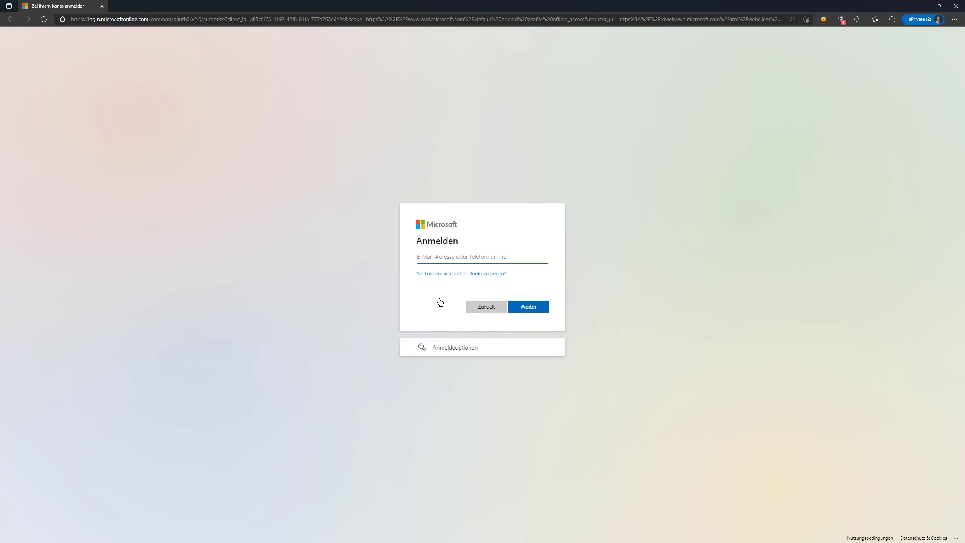
type("...")
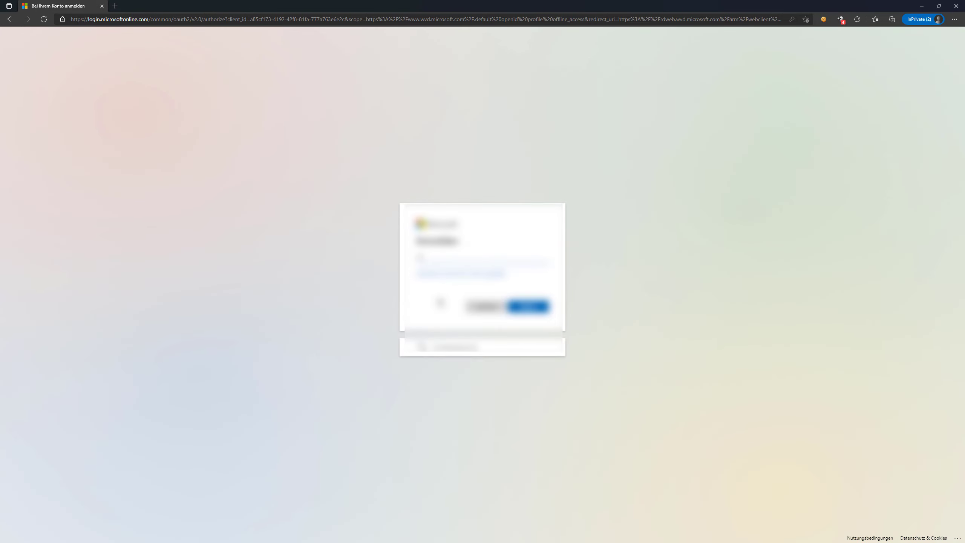
type("...")
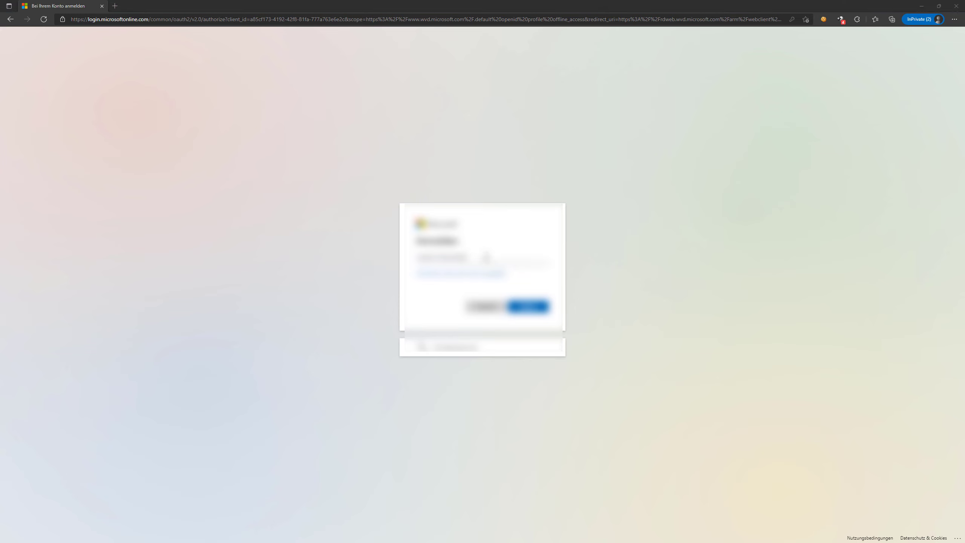
triple_click(486, 258)
key("ctrl+v")
key("Return")
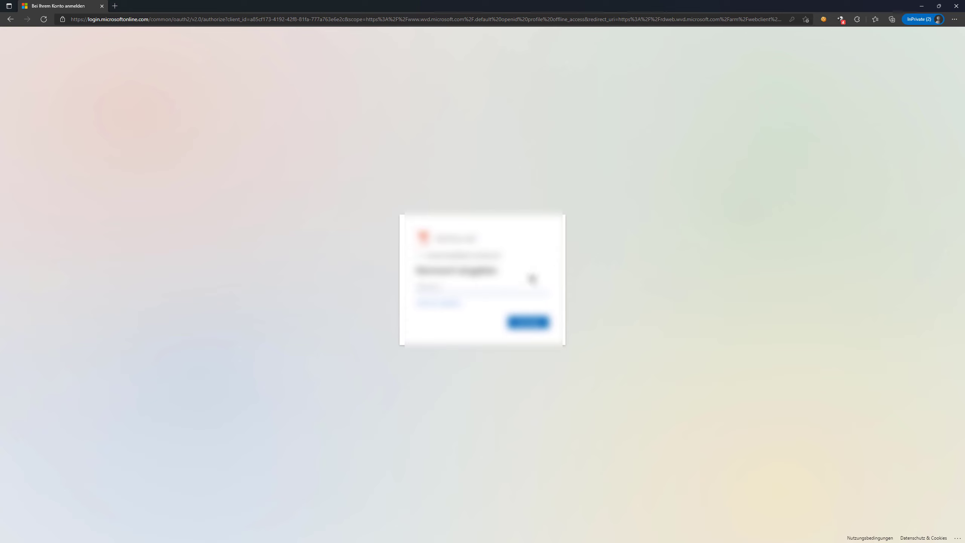
type("•••••")
key("Return")
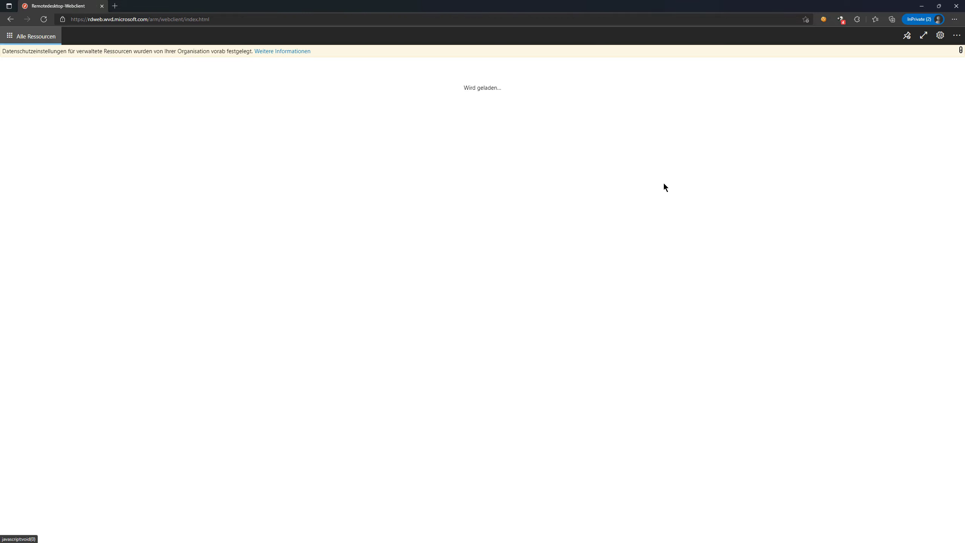